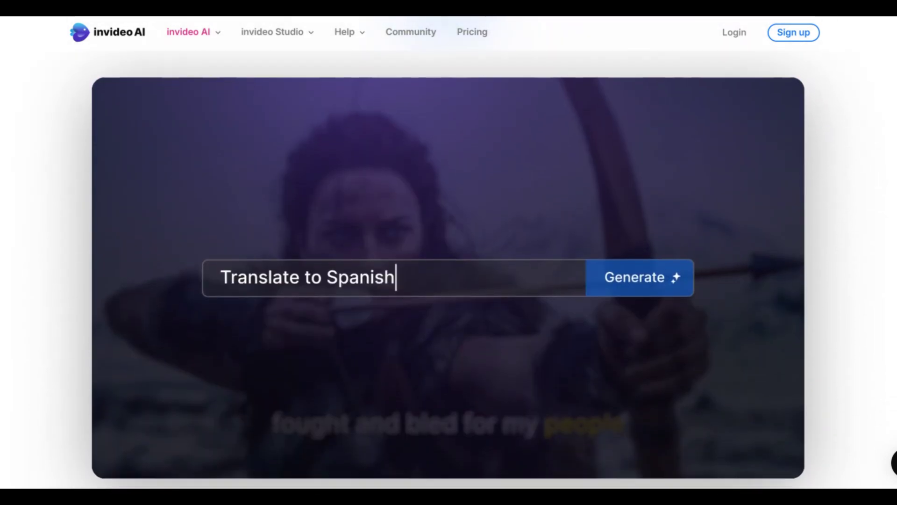
- Sign up for invideo AI with a Google account to reach the v3.0 video-generation home page
{"action": "scroll", "coordinate": [448, 252], "scroll_direction": "down", "scroll_amount": 8}
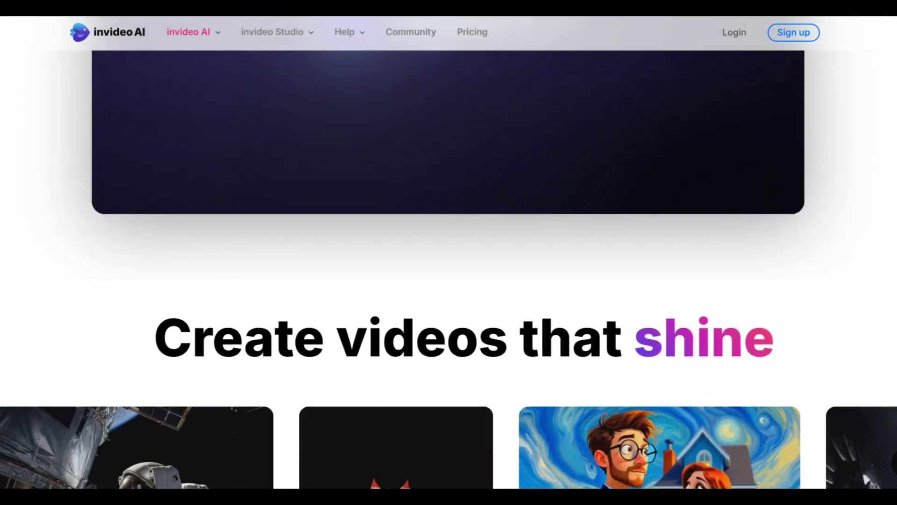
{"action": "scroll", "coordinate": [449, 252], "scroll_direction": "down", "scroll_amount": 5}
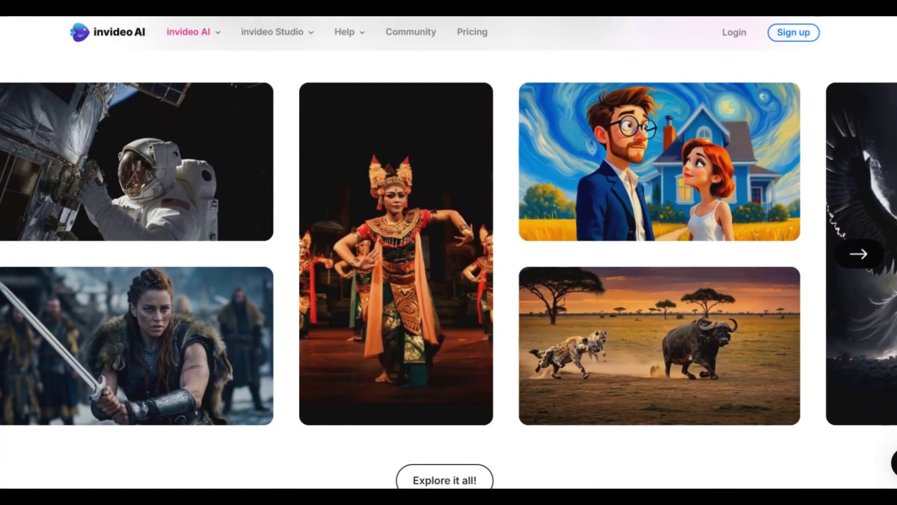
{"action": "scroll", "coordinate": [449, 252], "scroll_direction": "down", "scroll_amount": 12}
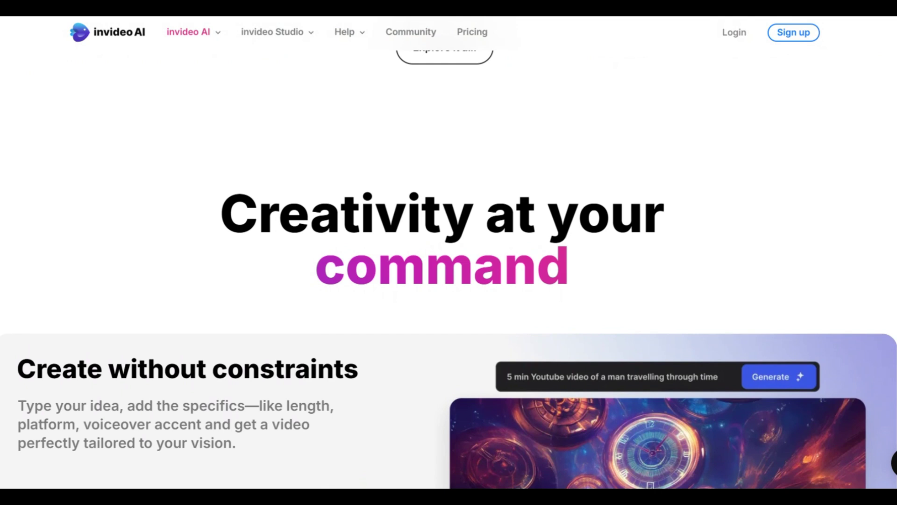
{"action": "scroll", "coordinate": [448, 252], "scroll_direction": "down", "scroll_amount": 6}
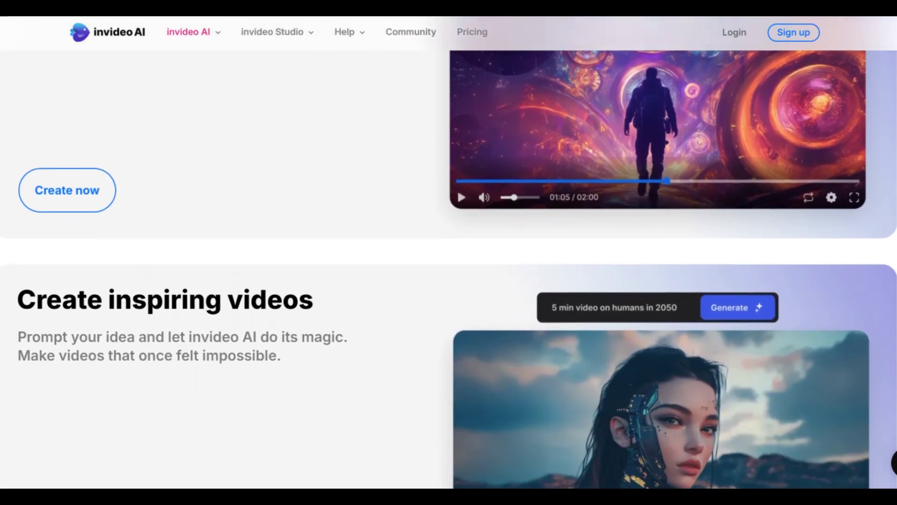
{"action": "scroll", "coordinate": [449, 252], "scroll_direction": "down", "scroll_amount": 3}
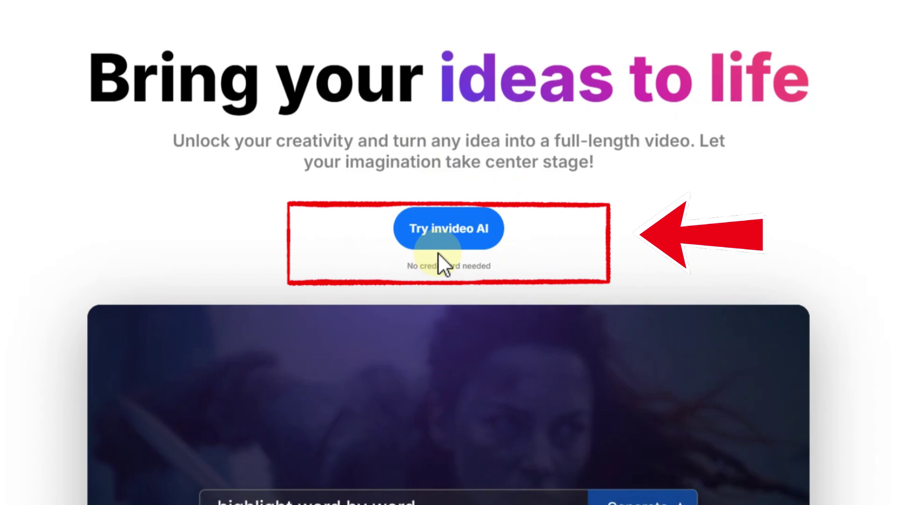
{"action": "left_click", "coordinate": [446, 243]}
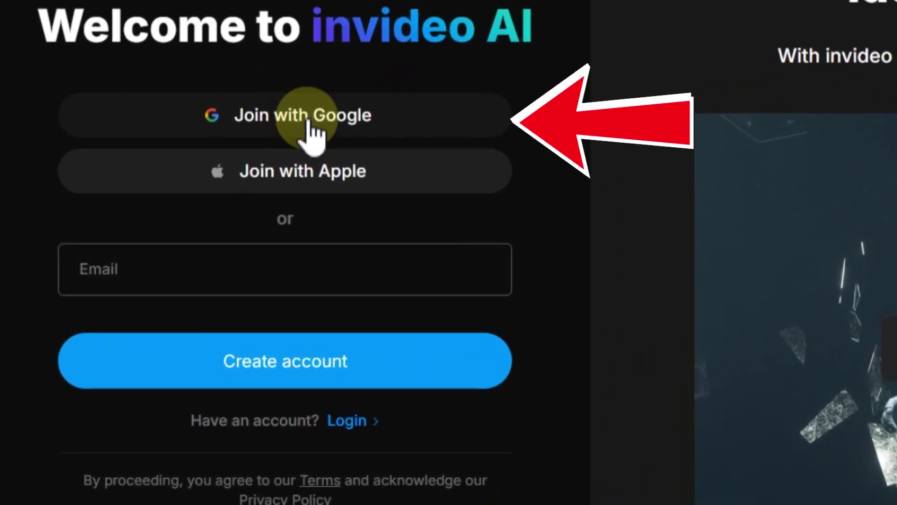
{"action": "left_click", "coordinate": [308, 122]}
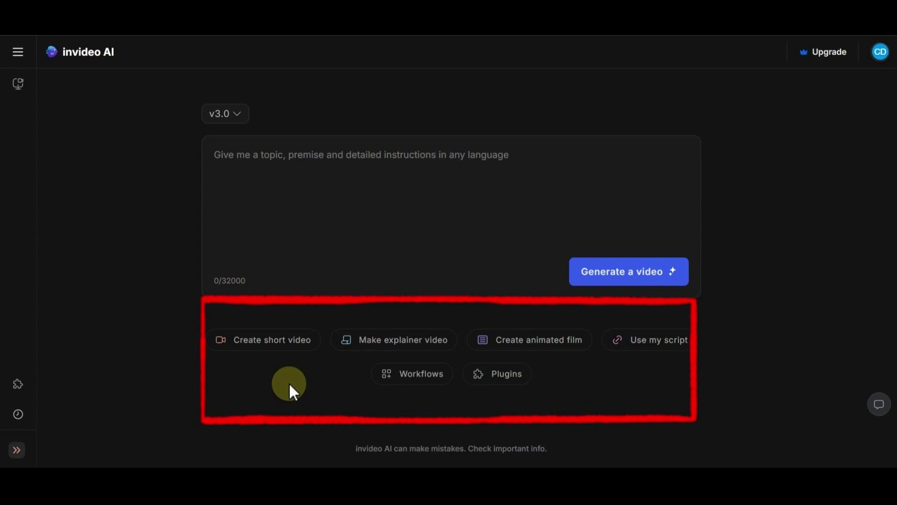
{"action": "left_click", "coordinate": [416, 376]}
{"action": "scroll", "coordinate": [393, 333], "scroll_direction": "down", "scroll_amount": 2}
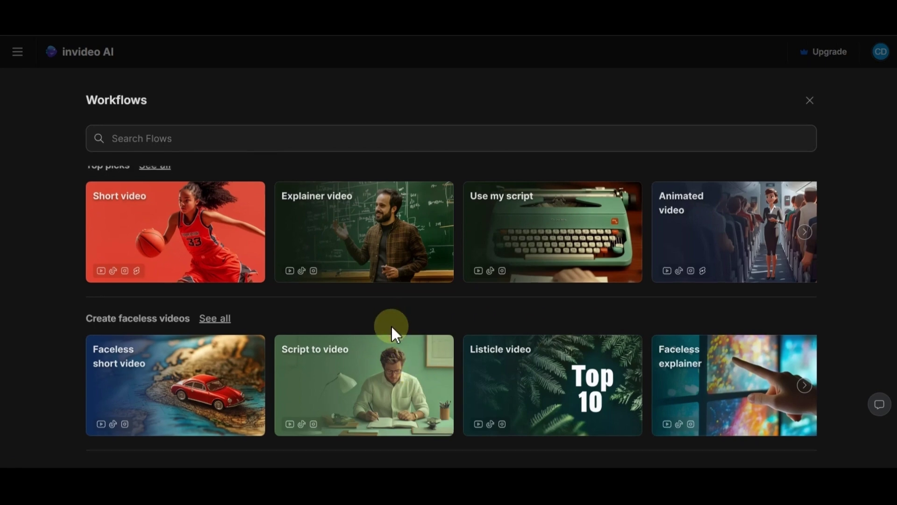
{"action": "scroll", "coordinate": [391, 332], "scroll_direction": "down", "scroll_amount": 2}
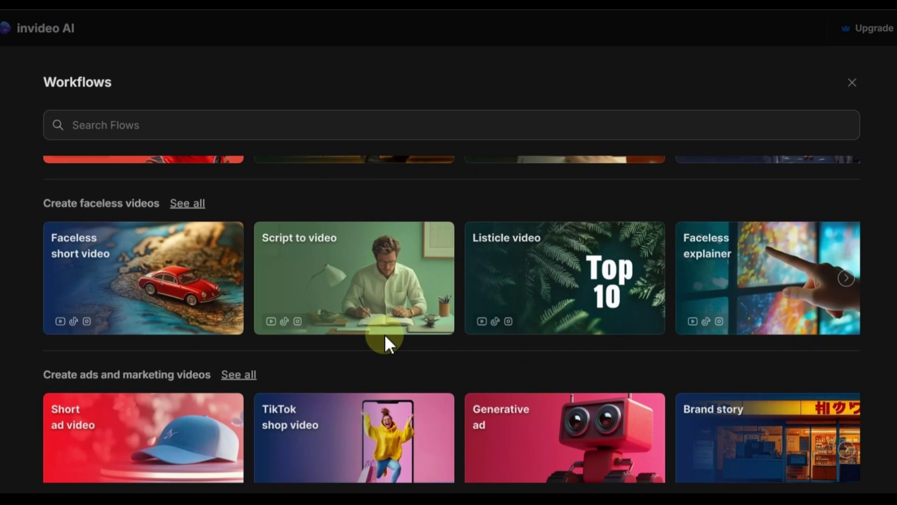
{"action": "scroll", "coordinate": [385, 334], "scroll_direction": "down", "scroll_amount": 2}
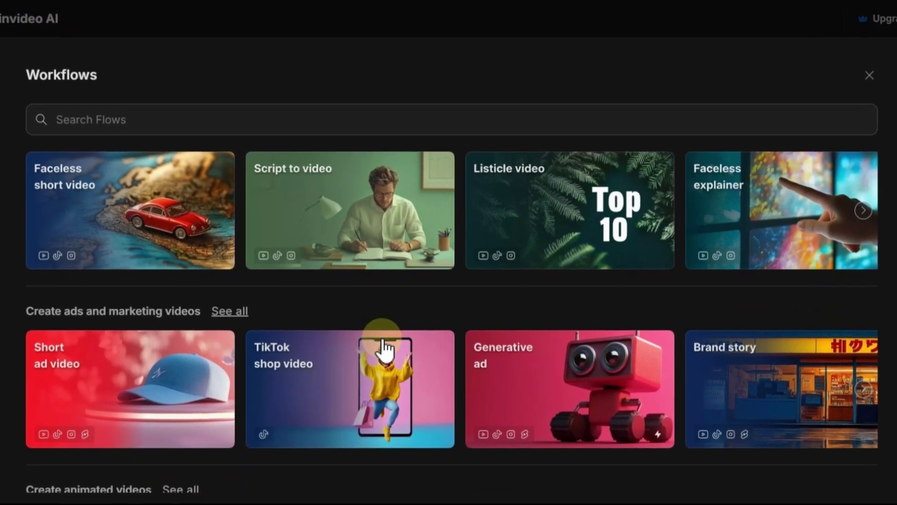
{"action": "scroll", "coordinate": [382, 348], "scroll_direction": "down", "scroll_amount": 3}
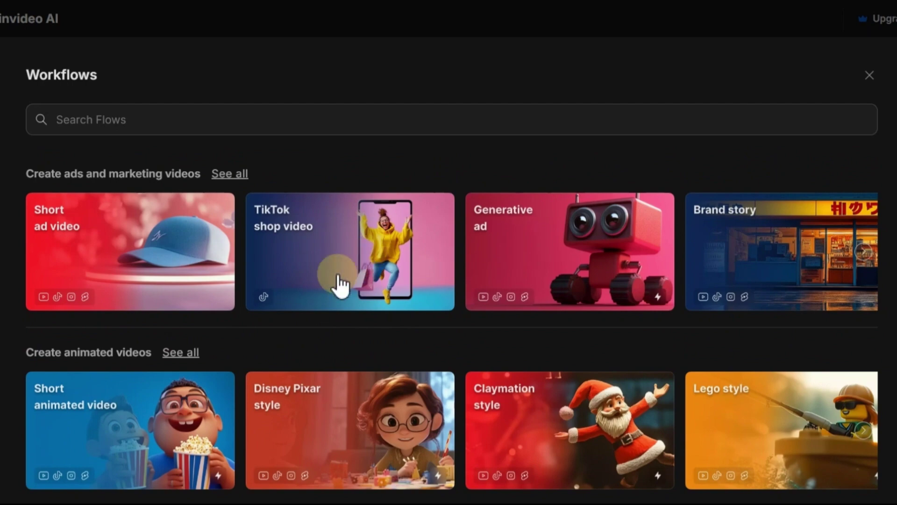
{"action": "left_click", "coordinate": [578, 258]}
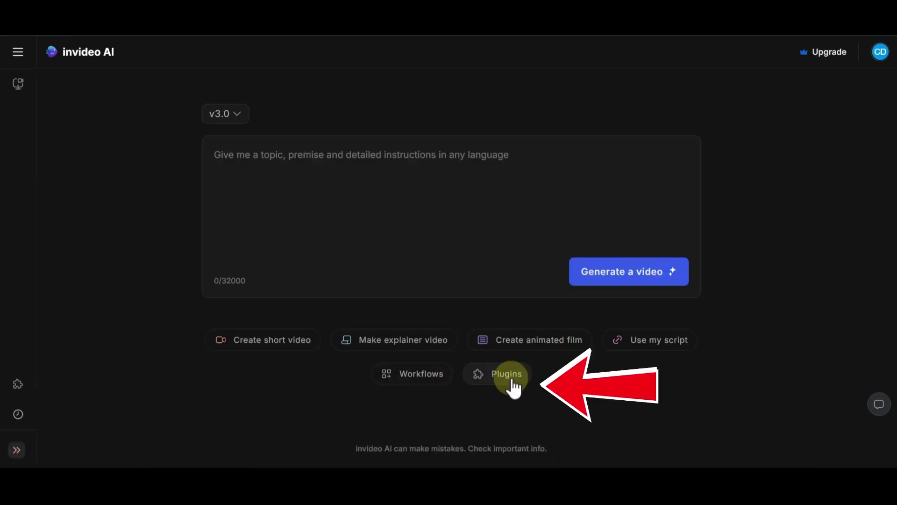
{"action": "left_click", "coordinate": [513, 381]}
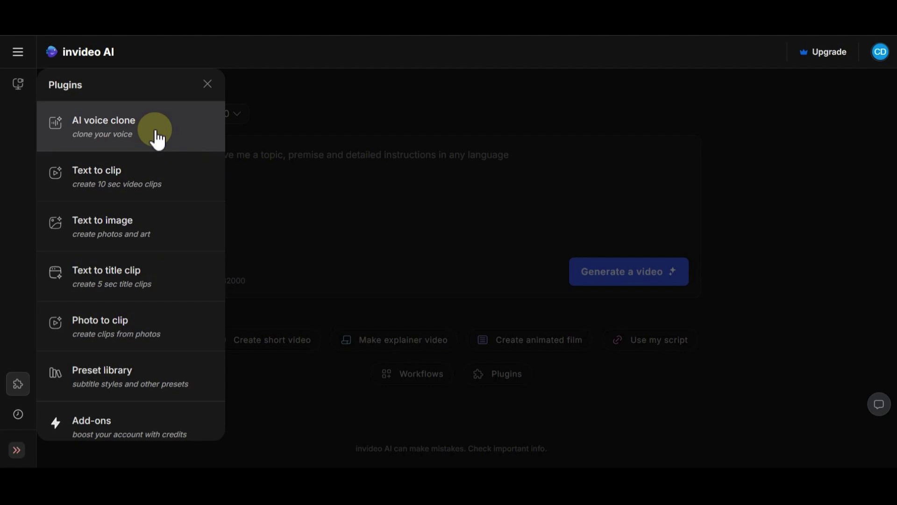
- Close the plugins list and show the Workflows gallery's Create faceless videos section
{"action": "left_click", "coordinate": [208, 84]}
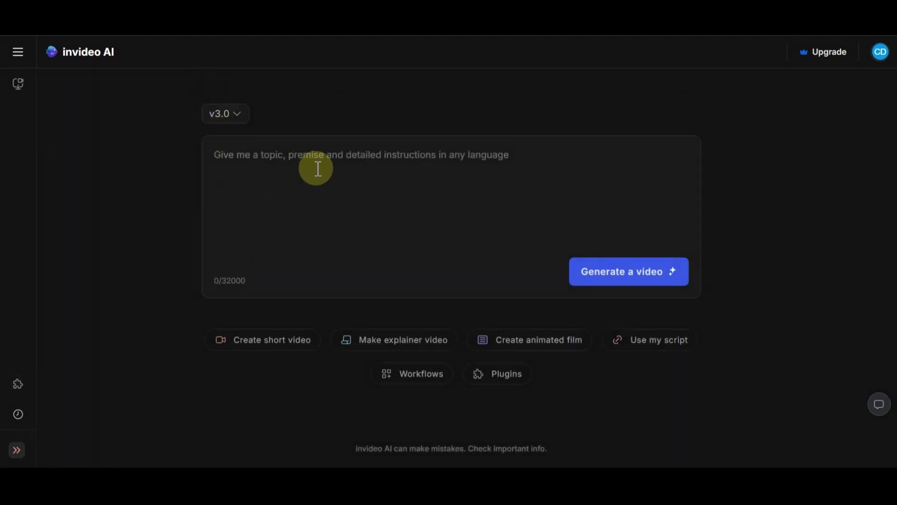
{"action": "left_click", "coordinate": [411, 375]}
{"action": "scroll", "coordinate": [514, 304], "scroll_direction": "down", "scroll_amount": 1}
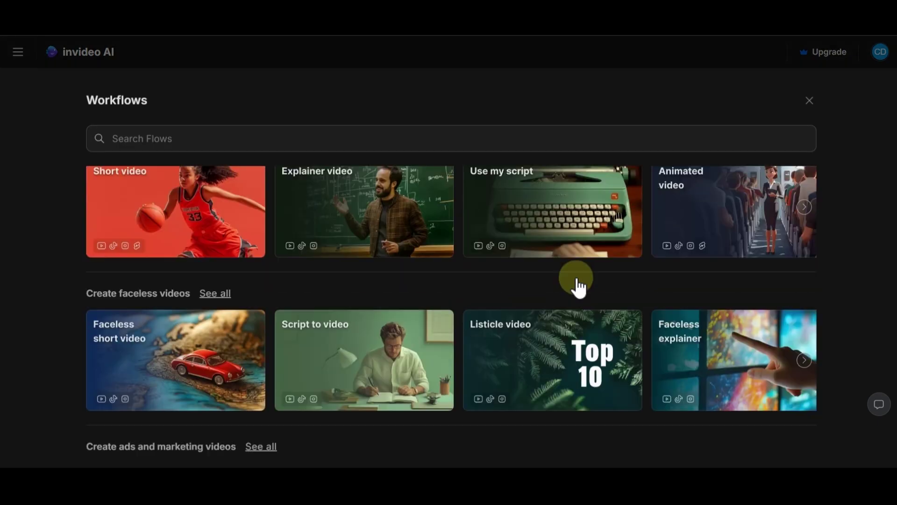
{"action": "scroll", "coordinate": [747, 262], "scroll_direction": "up", "scroll_amount": 1}
{"action": "left_click", "coordinate": [804, 240]}
{"action": "scroll", "coordinate": [808, 248], "scroll_direction": "down", "scroll_amount": 1}
{"action": "scroll", "coordinate": [808, 247], "scroll_direction": "down", "scroll_amount": 2}
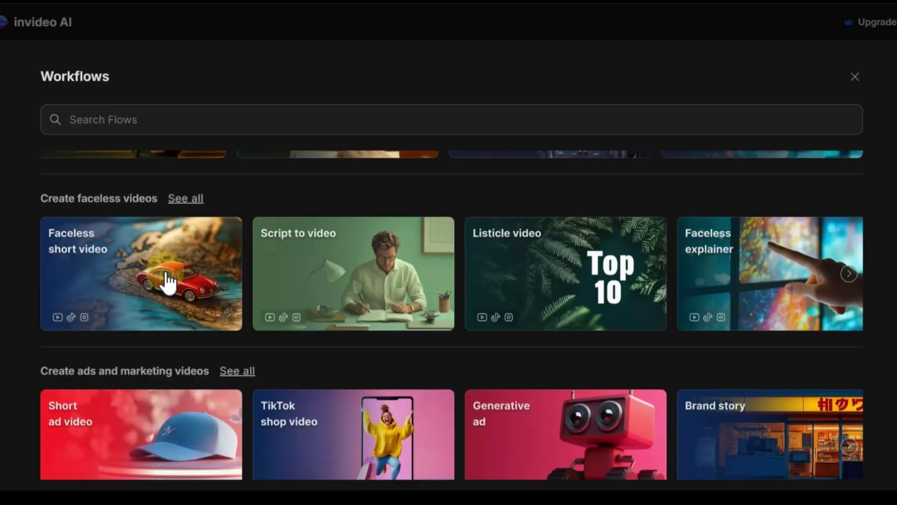
- Start a fast paced YouTube Faceless short video on 'guide for travel to paris' using only stock media
{"action": "left_click", "coordinate": [167, 276]}
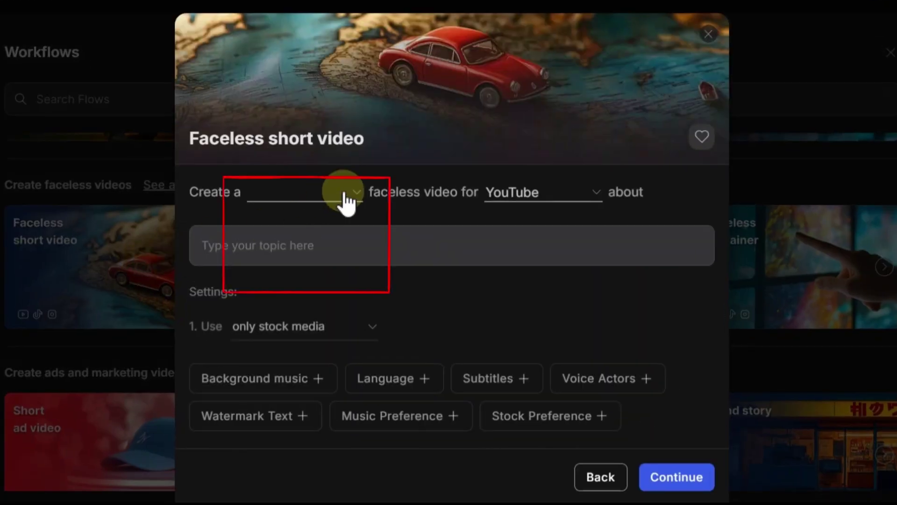
{"action": "left_click", "coordinate": [350, 206]}
{"action": "left_click", "coordinate": [298, 223]}
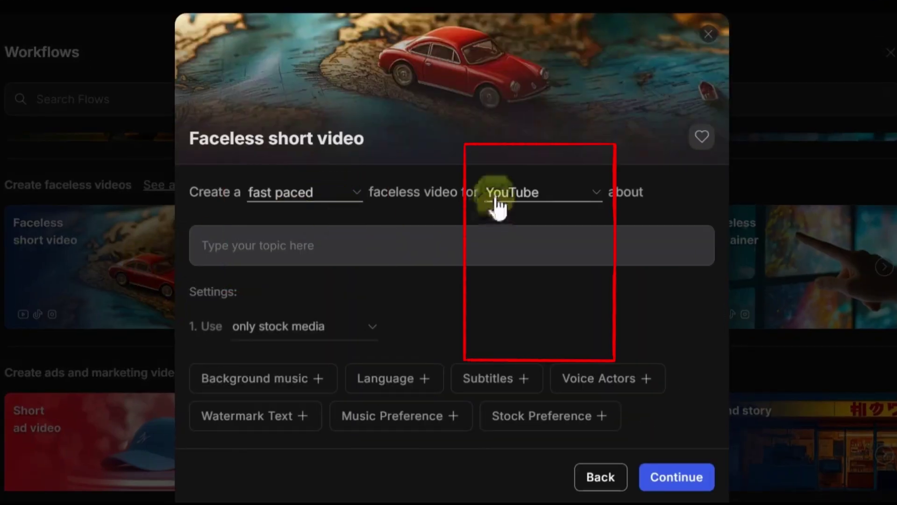
{"action": "left_click", "coordinate": [497, 204]}
{"action": "left_click", "coordinate": [496, 205]}
{"action": "left_click", "coordinate": [321, 236]}
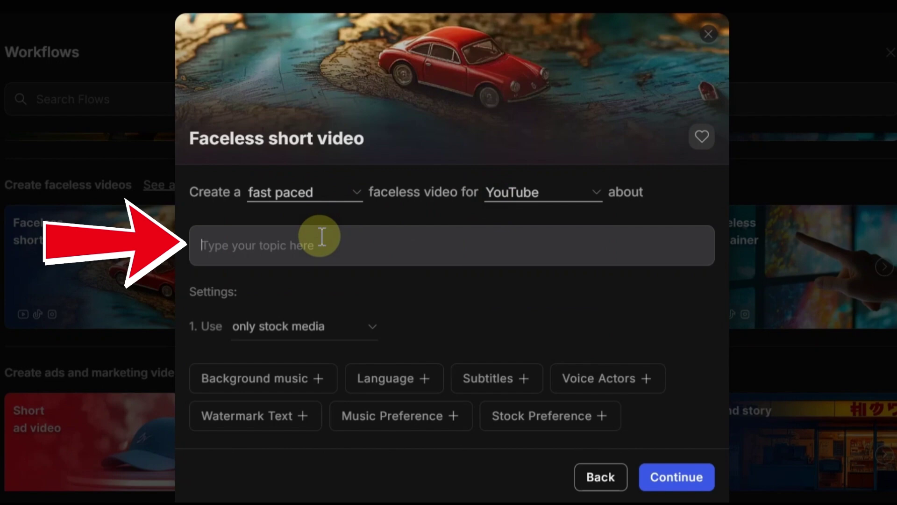
{"action": "type", "text": "guide for travel to paris"}
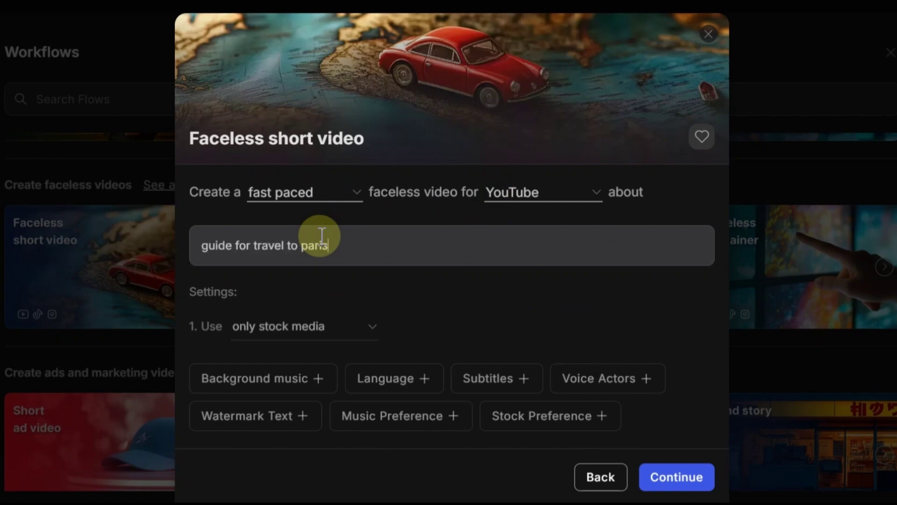
{"action": "left_click", "coordinate": [240, 337]}
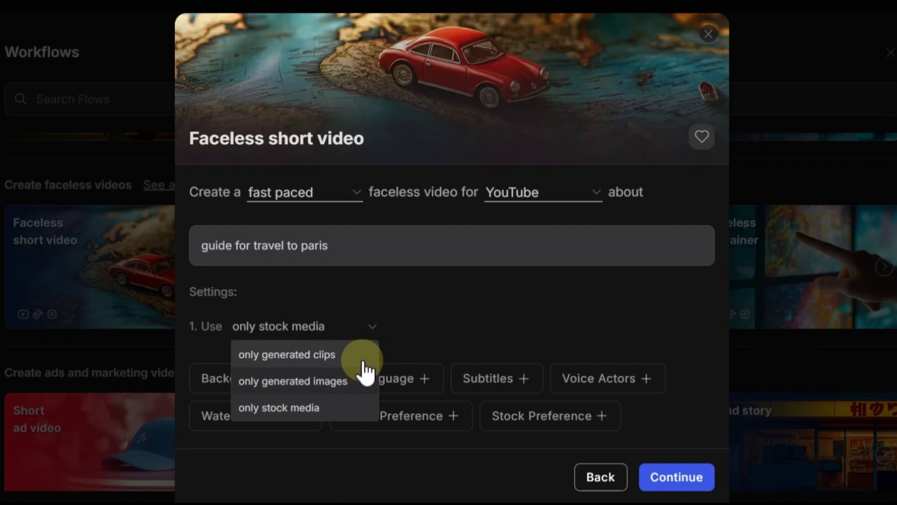
{"action": "left_click", "coordinate": [340, 416]}
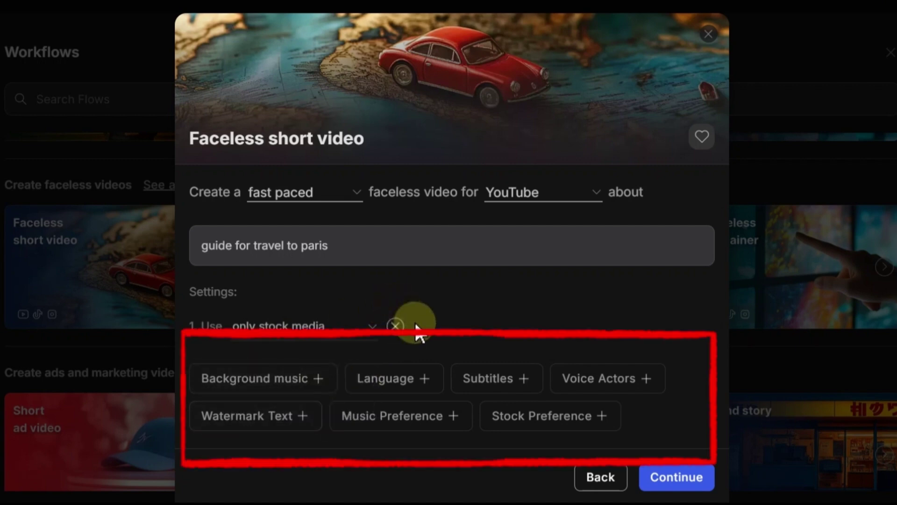
- Add a language setting and keep English as the video language
{"action": "left_click", "coordinate": [387, 378]}
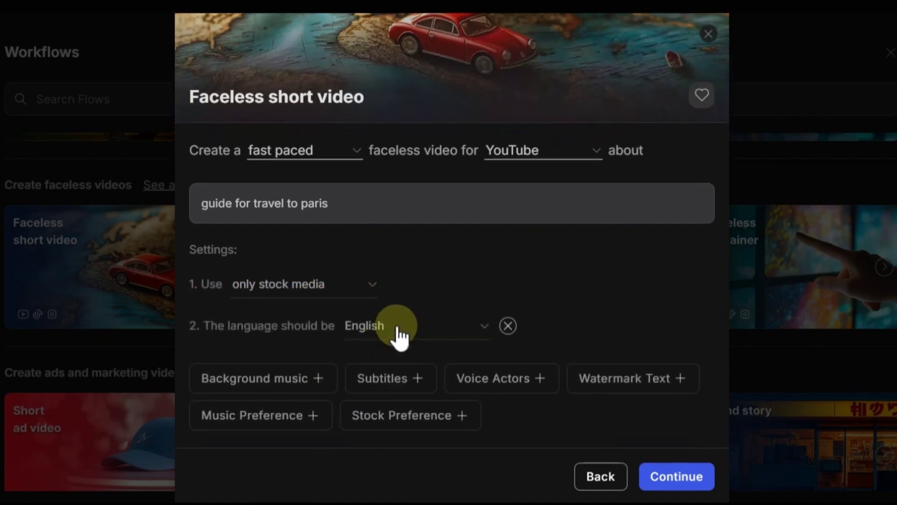
{"action": "left_click", "coordinate": [397, 326]}
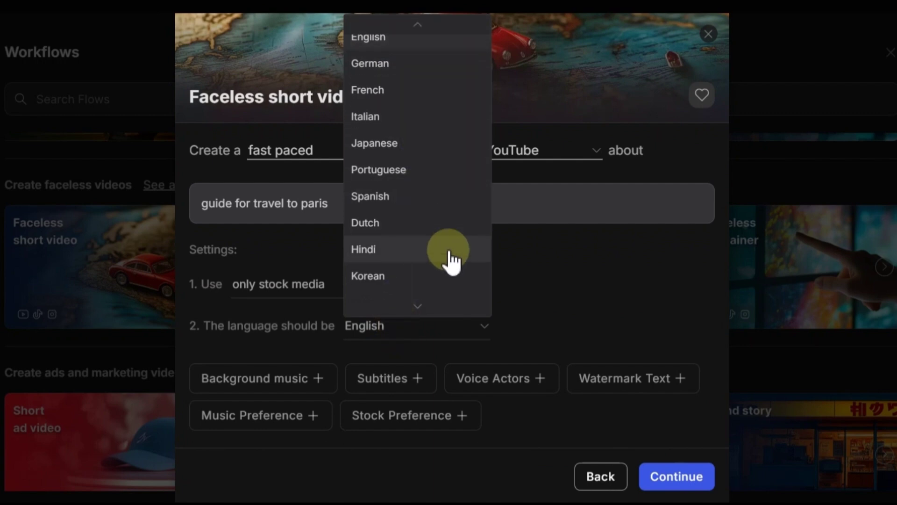
{"action": "scroll", "coordinate": [449, 258], "scroll_direction": "down", "scroll_amount": 3}
{"action": "scroll", "coordinate": [451, 276], "scroll_direction": "down", "scroll_amount": 5}
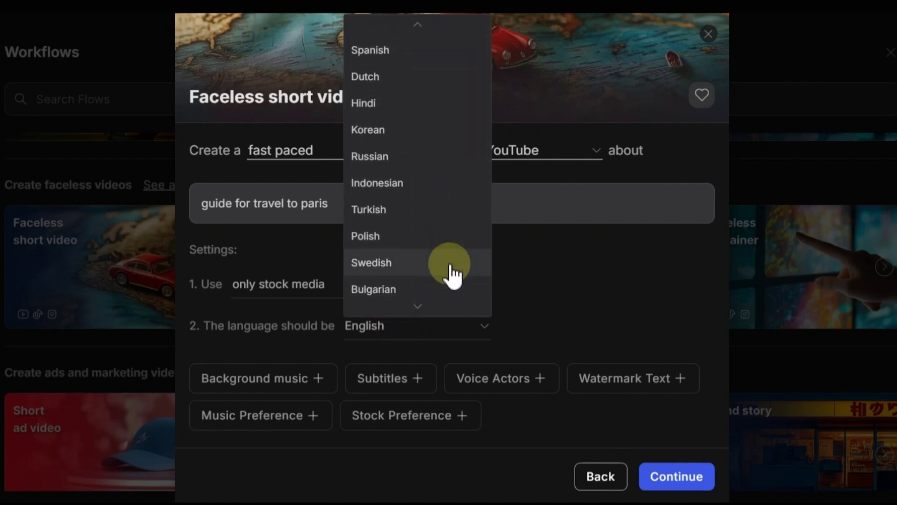
{"action": "scroll", "coordinate": [451, 275], "scroll_direction": "down", "scroll_amount": 5}
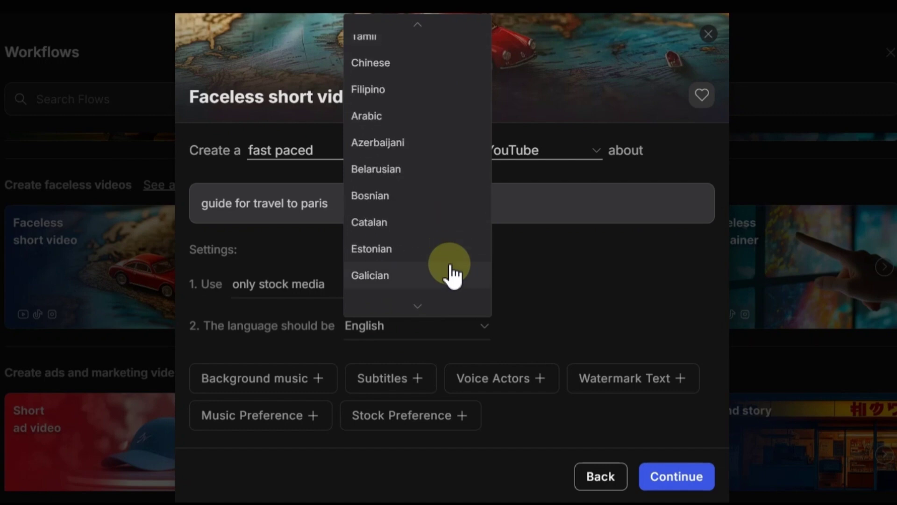
{"action": "left_click", "coordinate": [536, 322]}
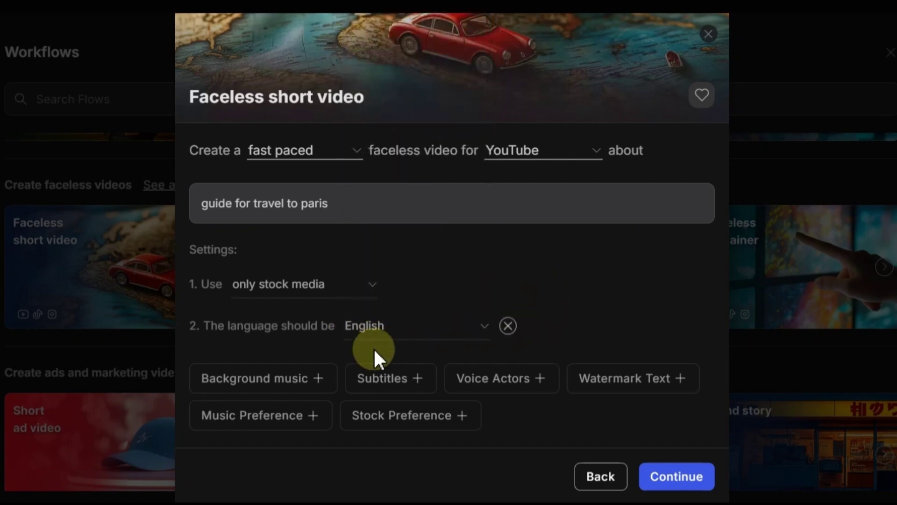
- Add a subtitle setting using bold subtitles with a popping effect
{"action": "left_click", "coordinate": [368, 399]}
{"action": "left_click", "coordinate": [265, 382]}
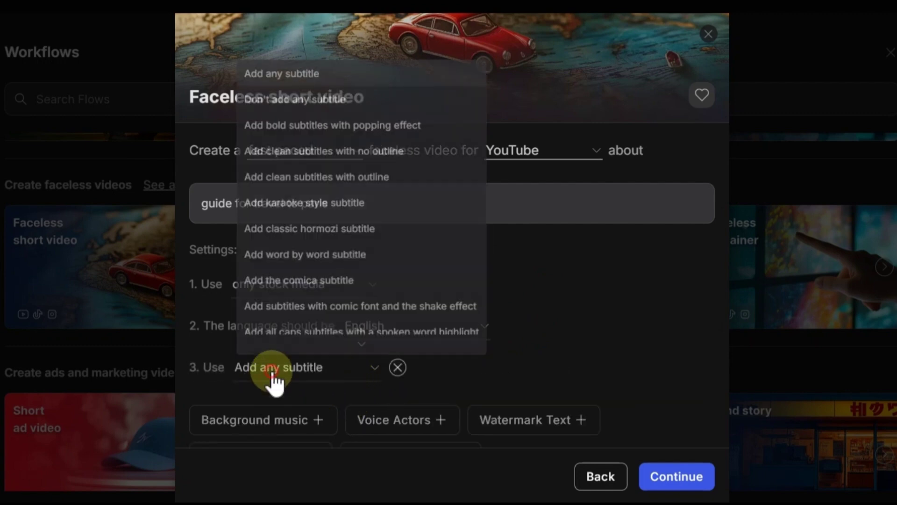
{"action": "scroll", "coordinate": [321, 269], "scroll_direction": "down", "scroll_amount": 1}
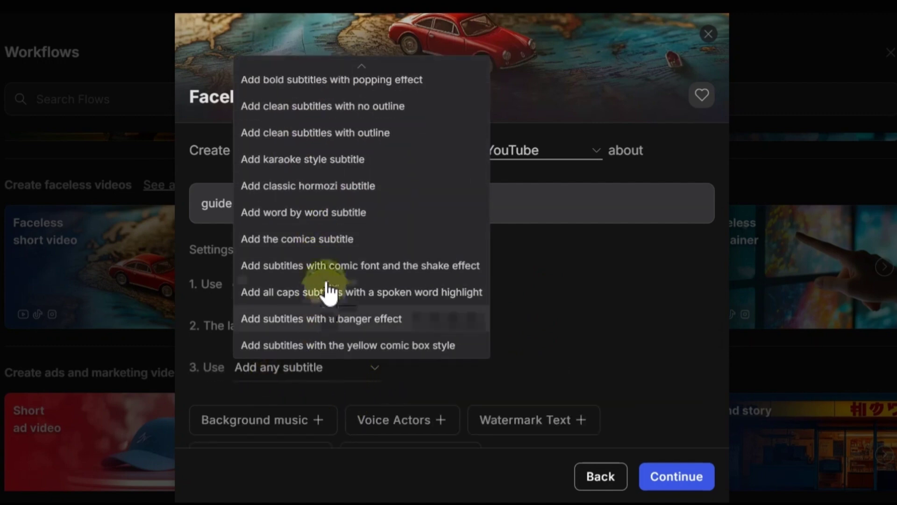
{"action": "scroll", "coordinate": [370, 262], "scroll_direction": "up", "scroll_amount": 1}
{"action": "left_click", "coordinate": [444, 129]}
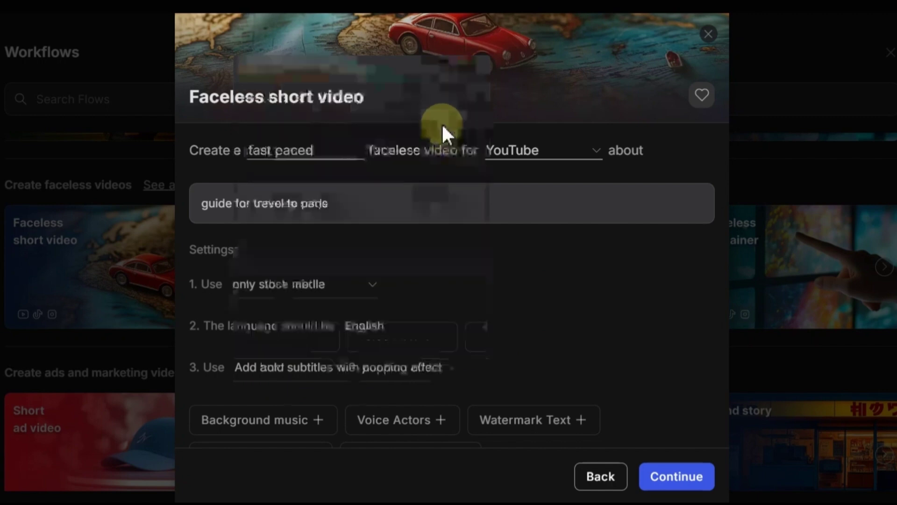
{"action": "scroll", "coordinate": [327, 416], "scroll_direction": "down", "scroll_amount": 1}
{"action": "left_click", "coordinate": [427, 391]}
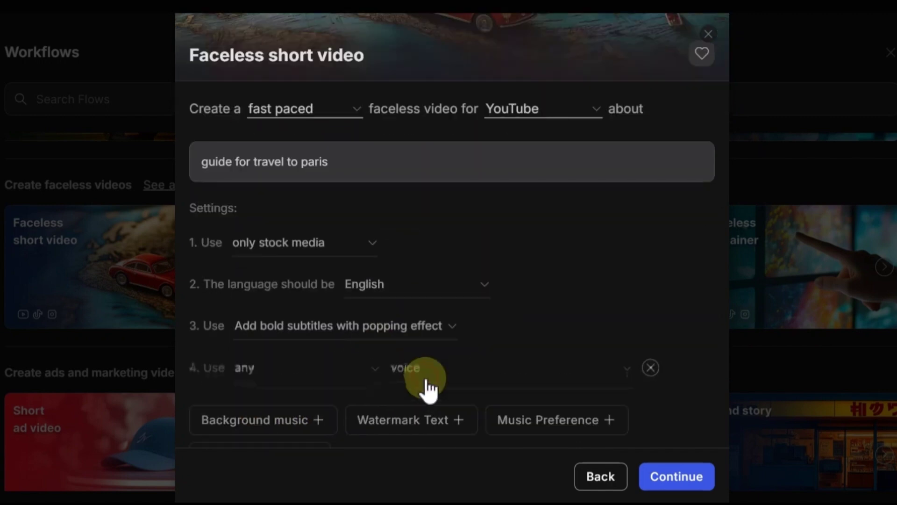
{"action": "left_click", "coordinate": [304, 374]}
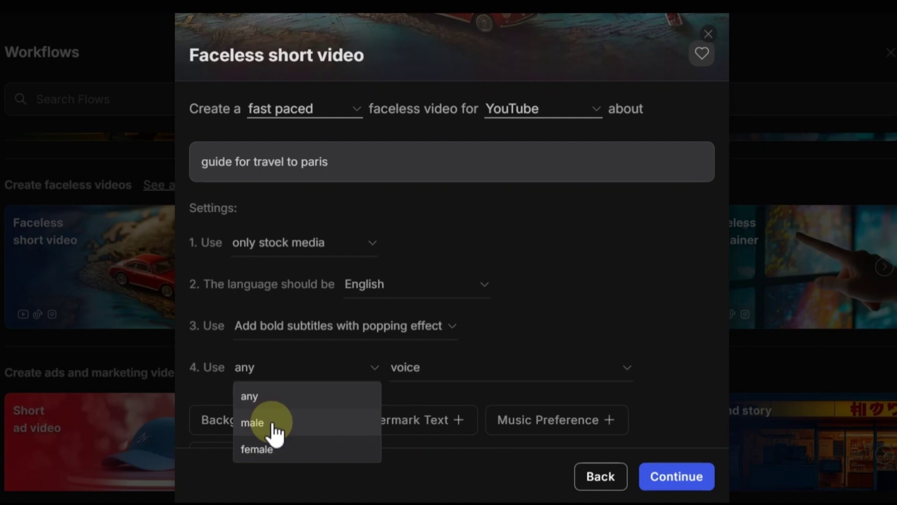
{"action": "left_click", "coordinate": [276, 449]}
{"action": "left_click", "coordinate": [427, 372]}
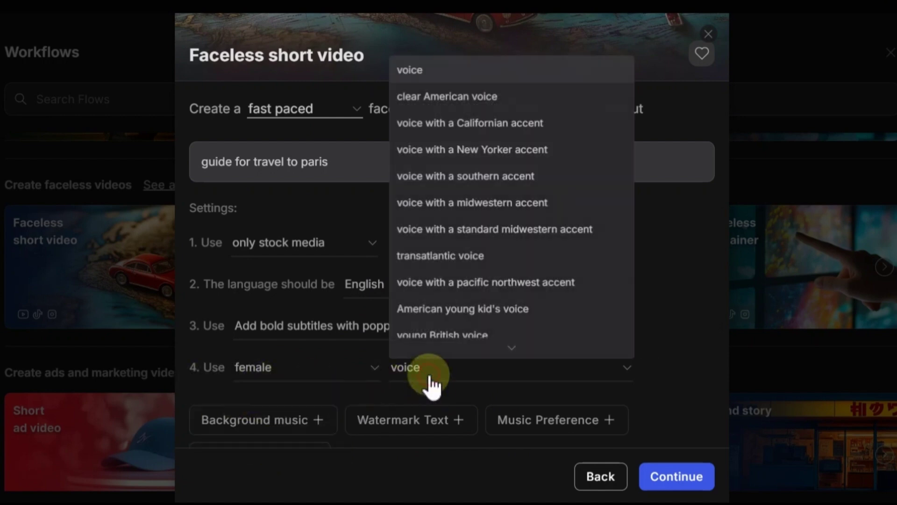
{"action": "scroll", "coordinate": [517, 267], "scroll_direction": "down", "scroll_amount": 1}
{"action": "scroll", "coordinate": [518, 184], "scroll_direction": "up", "scroll_amount": 1}
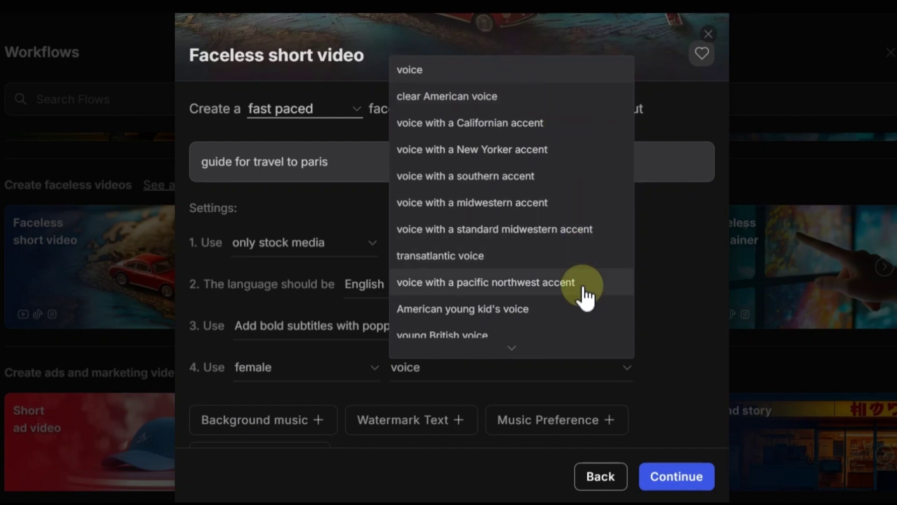
{"action": "scroll", "coordinate": [580, 262], "scroll_direction": "down", "scroll_amount": 5}
{"action": "scroll", "coordinate": [585, 290], "scroll_direction": "down", "scroll_amount": 8}
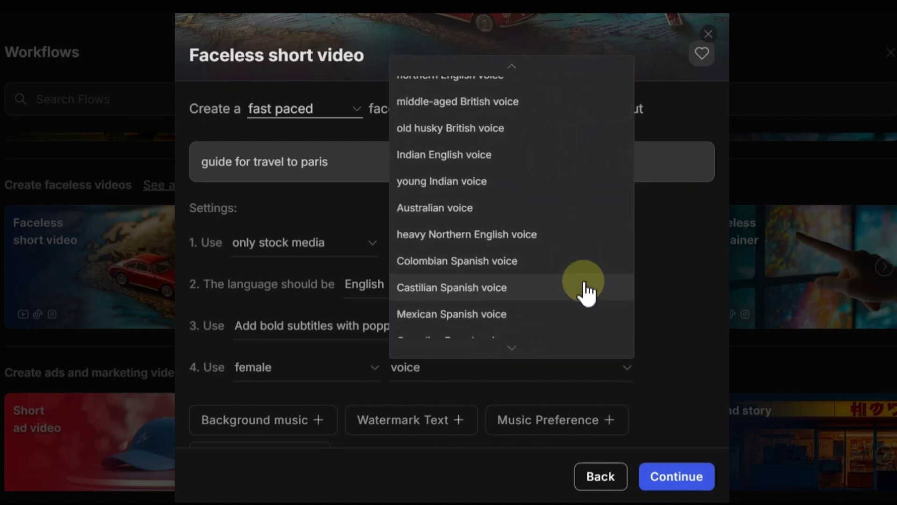
{"action": "left_click", "coordinate": [653, 320]}
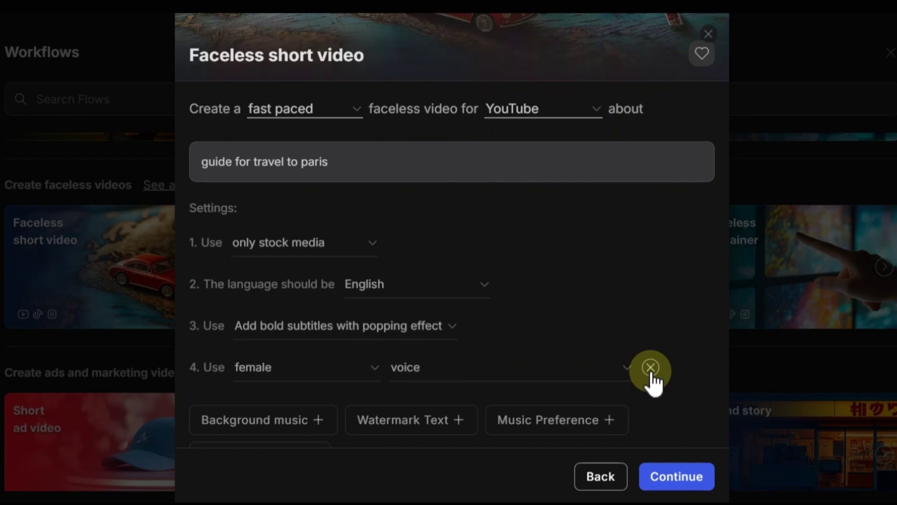
{"action": "left_click", "coordinate": [649, 367]}
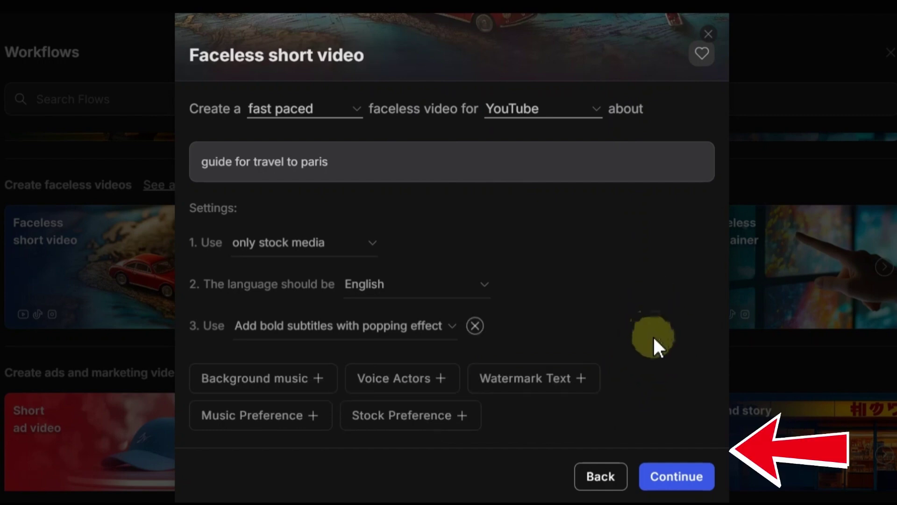
- Build the prompt from the workflow and generate a 30 Seconds Paris travel guide video
{"action": "left_click", "coordinate": [679, 477]}
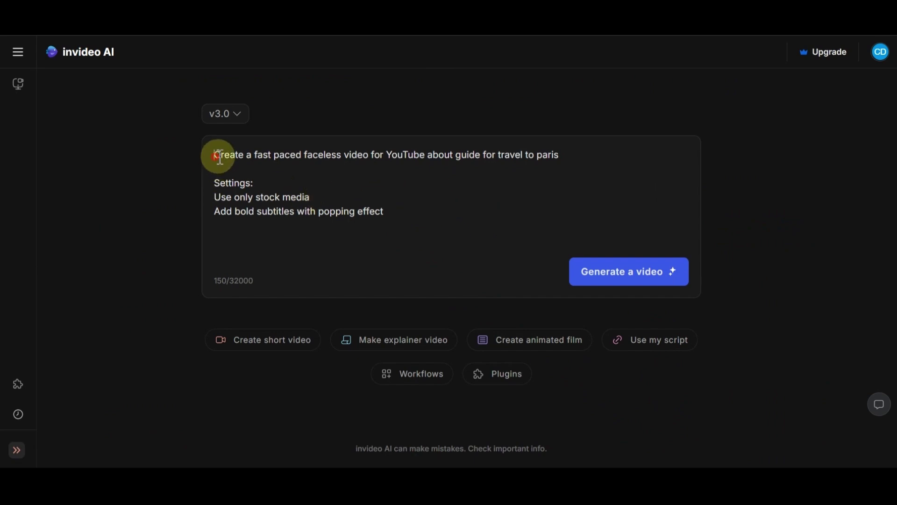
{"action": "left_click_drag", "start_coordinate": [220, 157], "coordinate": [585, 154]}
{"action": "left_click_drag", "start_coordinate": [214, 185], "coordinate": [402, 210]}
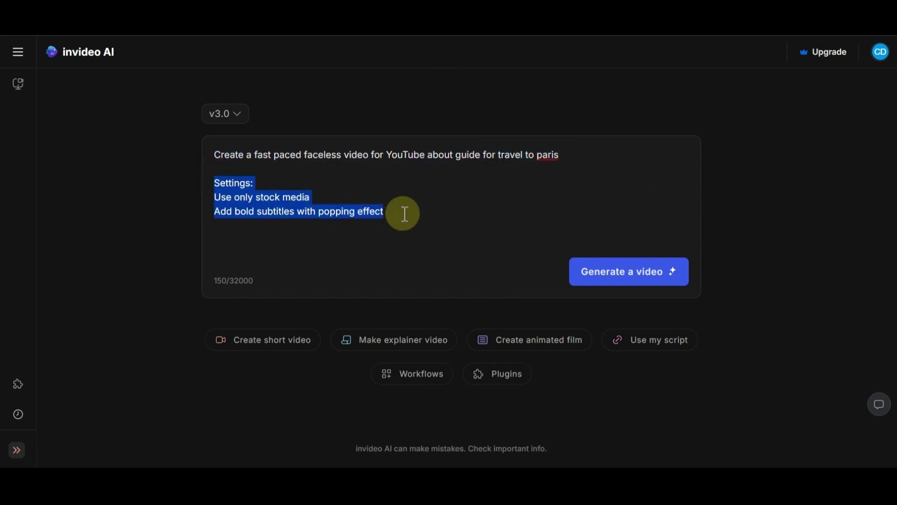
{"action": "left_click", "coordinate": [651, 280]}
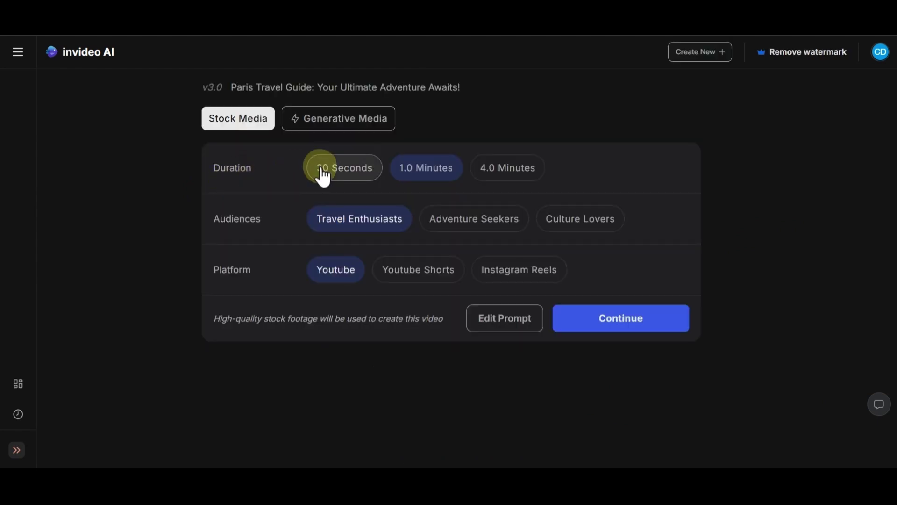
{"action": "left_click", "coordinate": [339, 178]}
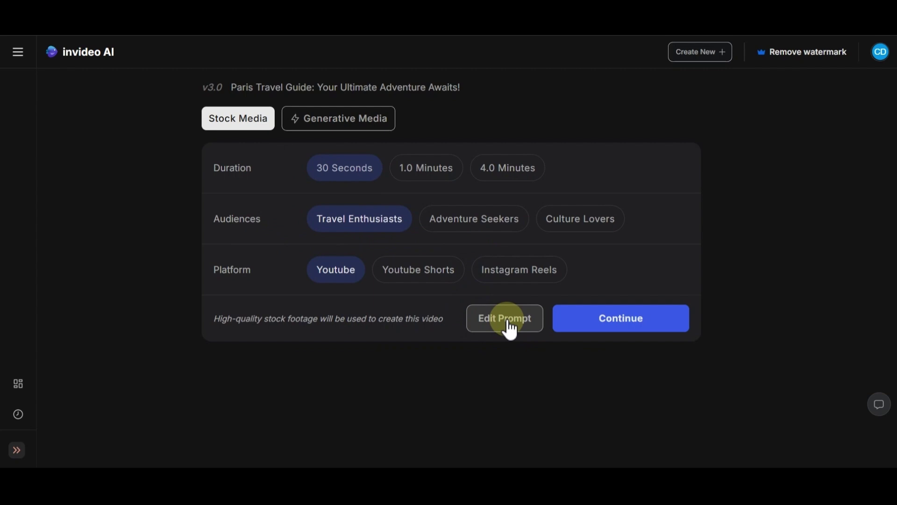
{"action": "left_click", "coordinate": [632, 322]}
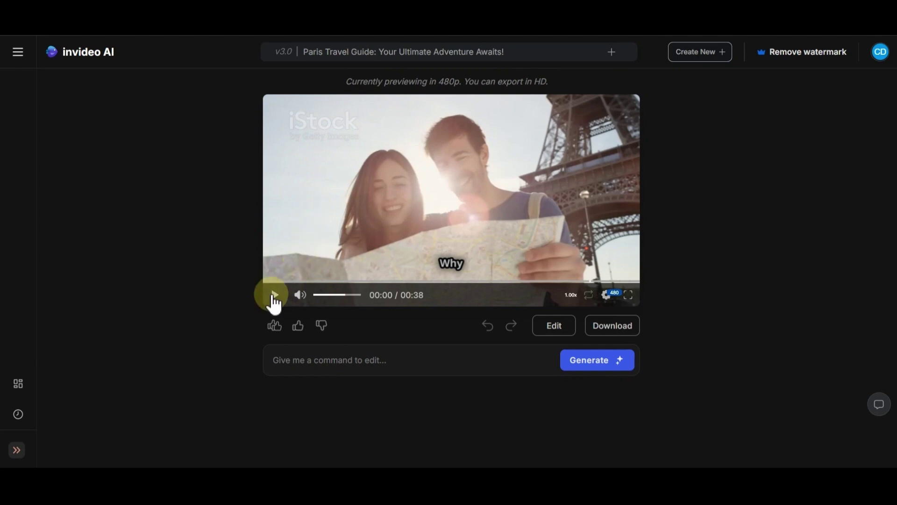
{"action": "left_click", "coordinate": [274, 295]}
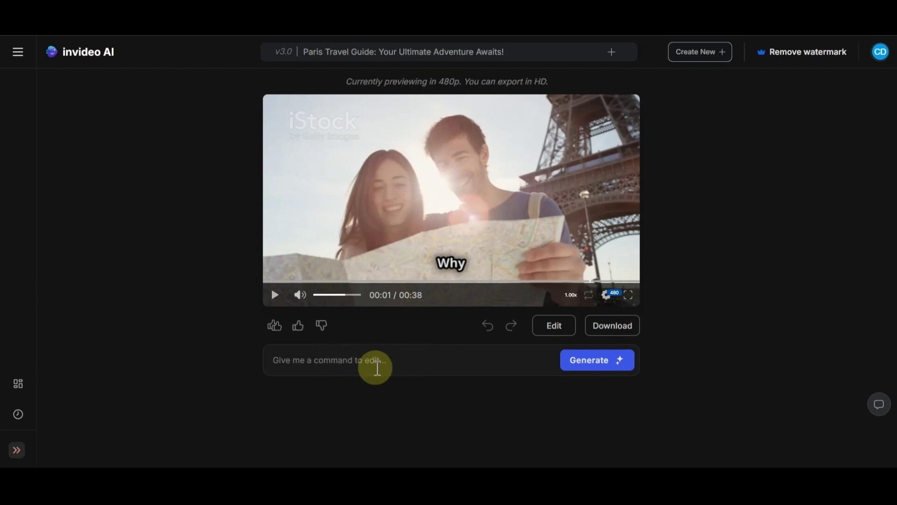
{"action": "left_click", "coordinate": [377, 368]}
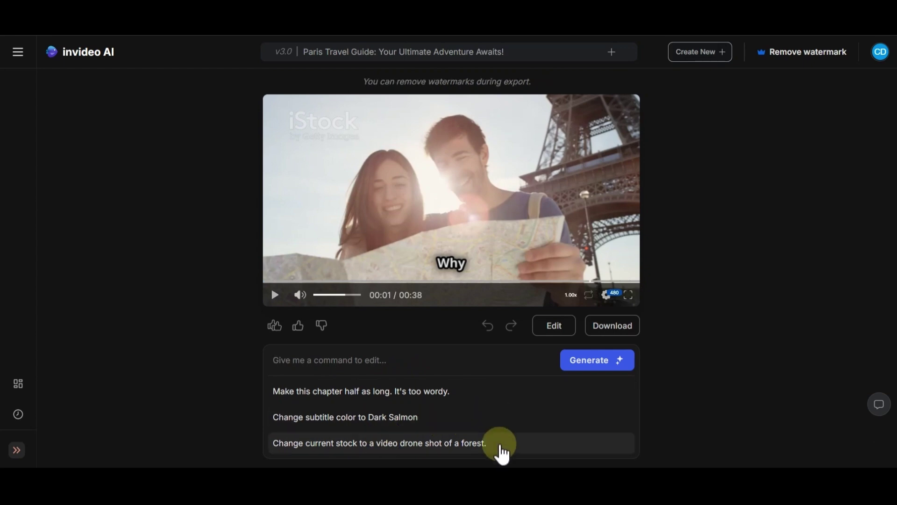
{"action": "left_click", "coordinate": [500, 448]}
{"action": "left_click", "coordinate": [584, 360]}
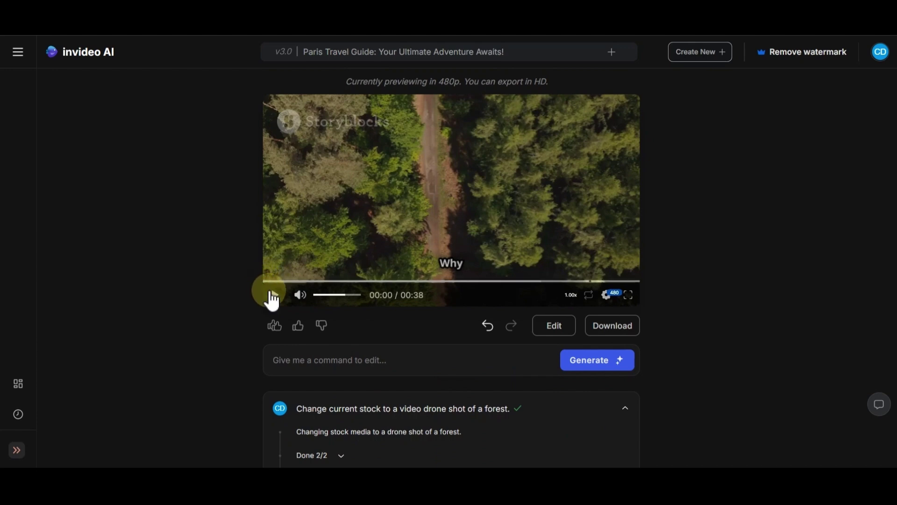
{"action": "left_click", "coordinate": [273, 295]}
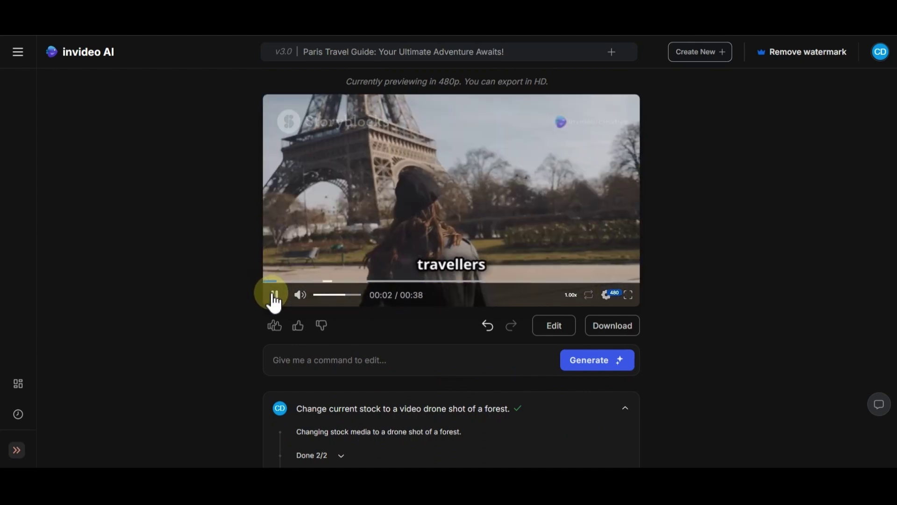
{"action": "left_click", "coordinate": [488, 325]}
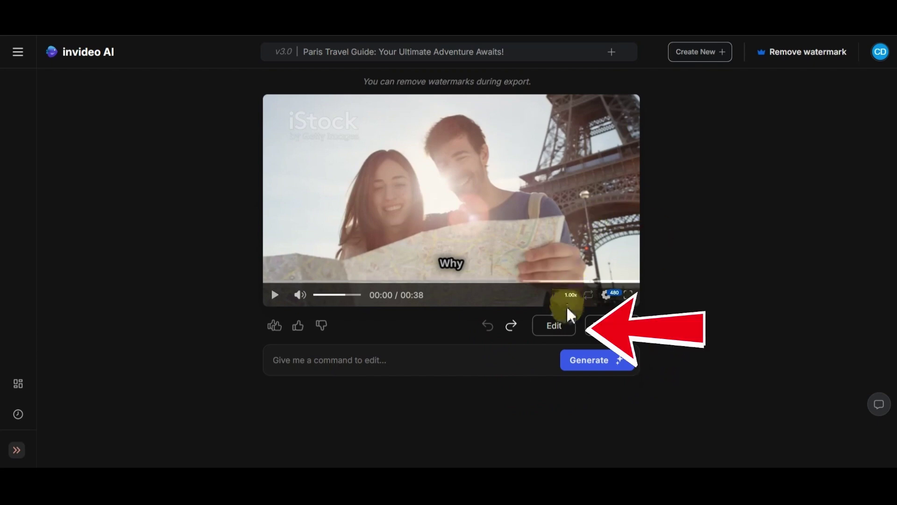
- Review the editor's Music, Script and Settings tabs, then select Chapter 1's second clip for replacement
{"action": "left_click", "coordinate": [550, 329]}
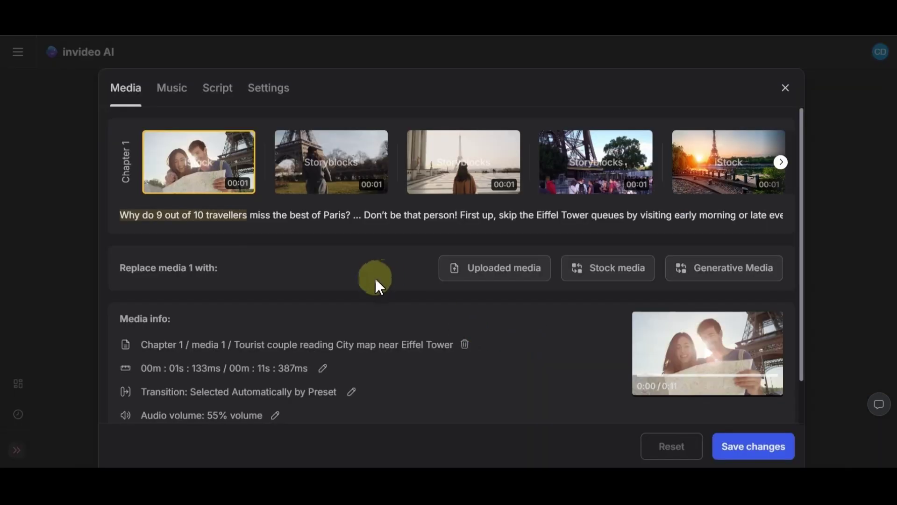
{"action": "left_click", "coordinate": [156, 93]}
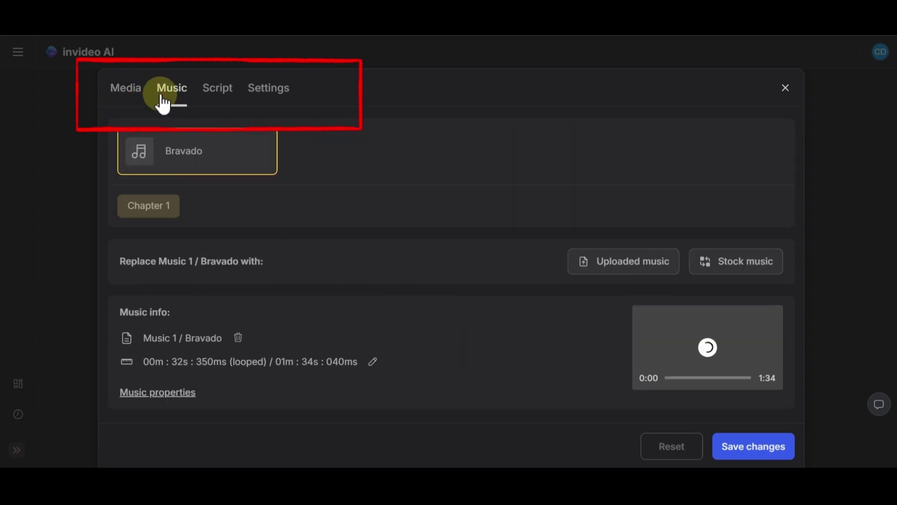
{"action": "left_click", "coordinate": [211, 96]}
{"action": "left_click", "coordinate": [282, 103]}
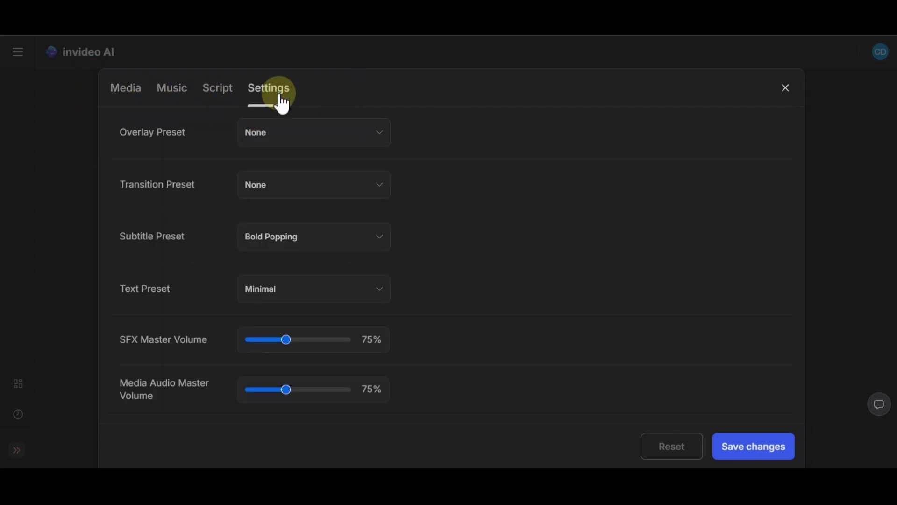
{"action": "left_click", "coordinate": [140, 96]}
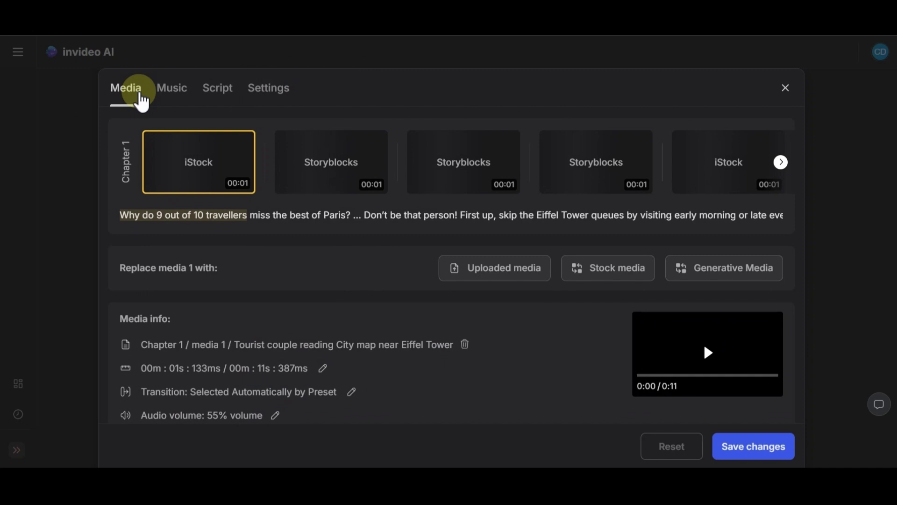
{"action": "left_click", "coordinate": [211, 189]}
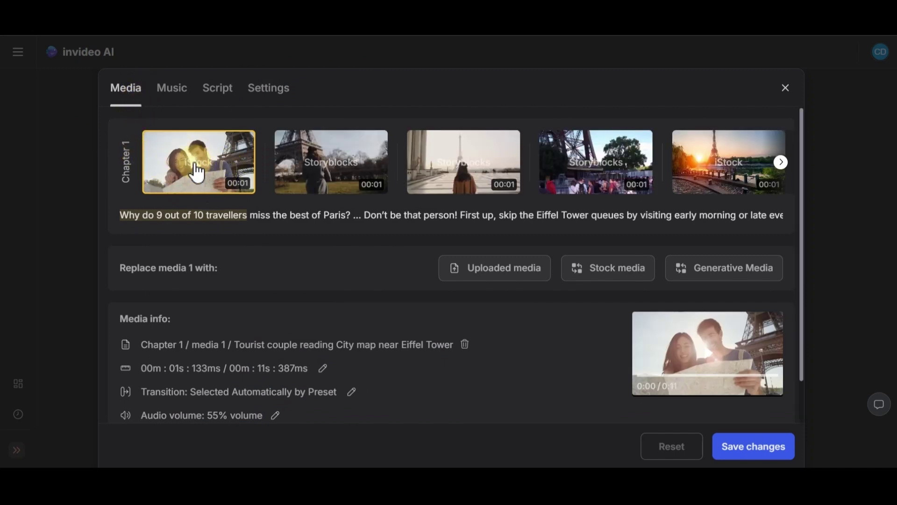
{"action": "left_click", "coordinate": [325, 169]}
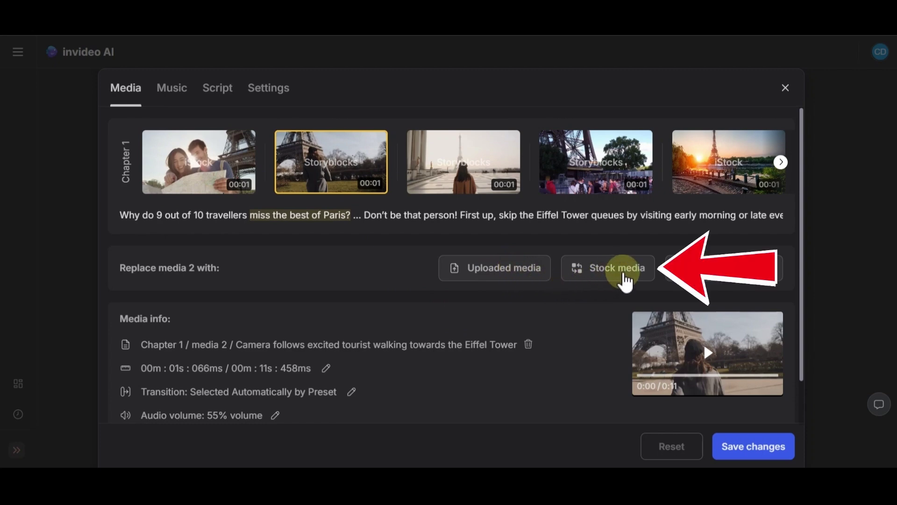
- Browse the stock and generative media options and later Chapter 1 clips for a replacement
{"action": "left_click", "coordinate": [598, 276]}
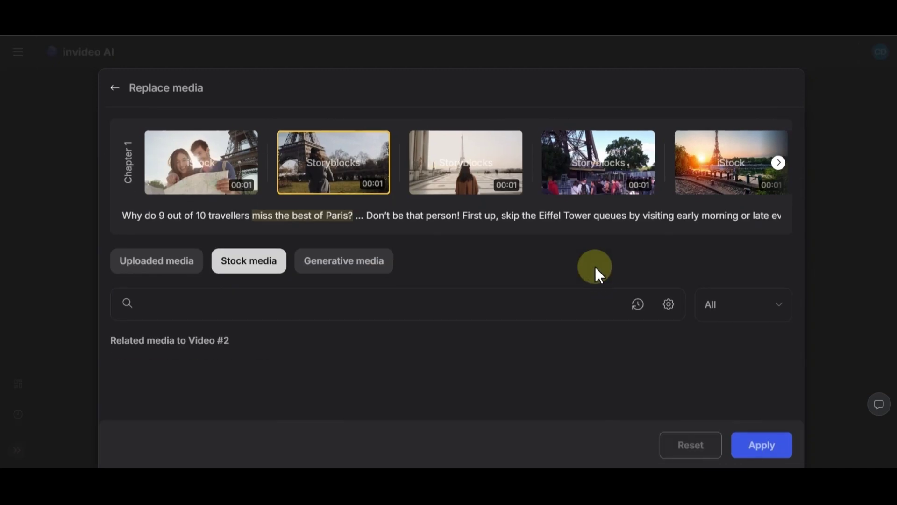
{"action": "scroll", "coordinate": [379, 383], "scroll_direction": "down", "scroll_amount": 3}
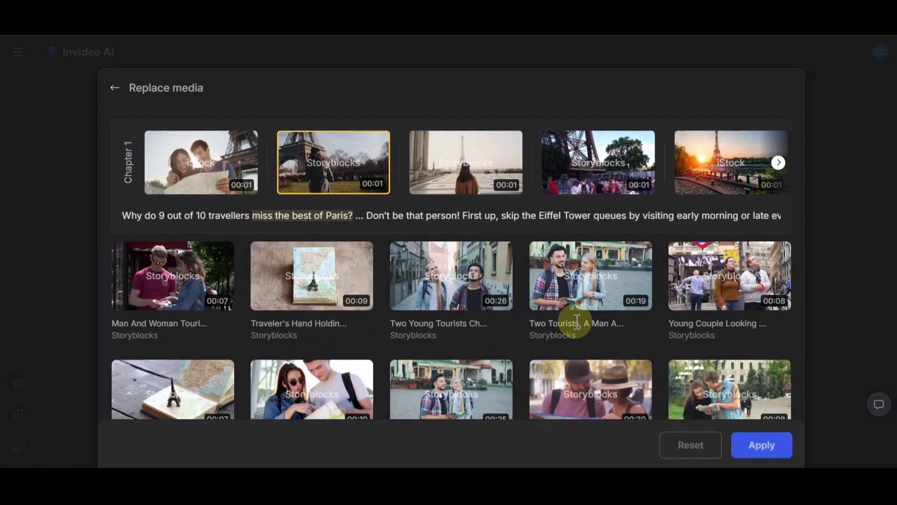
{"action": "scroll", "coordinate": [605, 350], "scroll_direction": "down", "scroll_amount": 2}
{"action": "scroll", "coordinate": [537, 349], "scroll_direction": "up", "scroll_amount": 5}
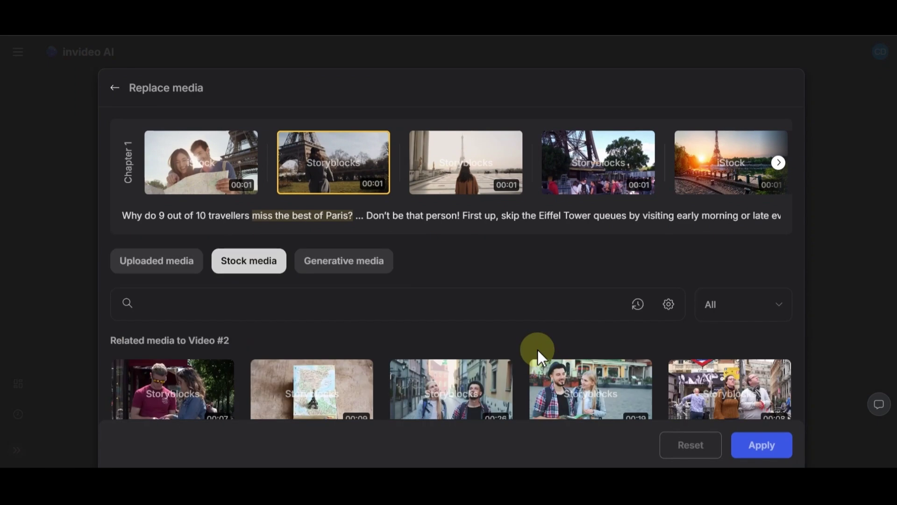
{"action": "left_click", "coordinate": [360, 275]}
{"action": "left_click", "coordinate": [778, 163]}
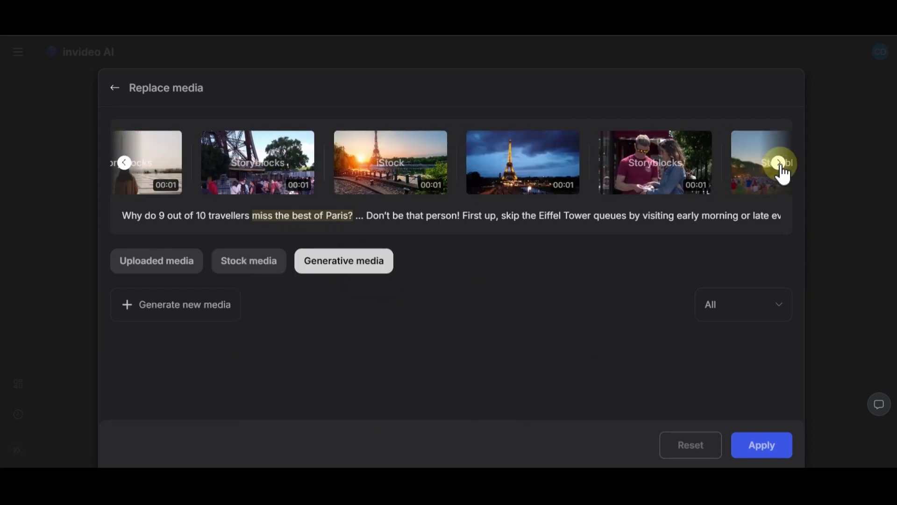
{"action": "left_click", "coordinate": [778, 163]}
{"action": "left_click", "coordinate": [778, 162]}
{"action": "left_click", "coordinate": [779, 164]}
{"action": "left_click", "coordinate": [261, 268]}
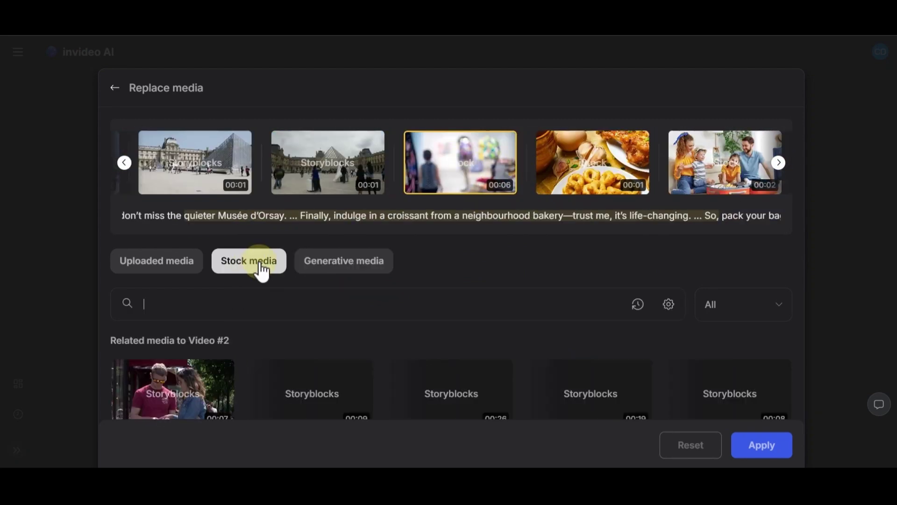
- Search stock media for 'paris museum', swap in the Louvre visitors clip, and save
{"action": "type", "text": "pari"}
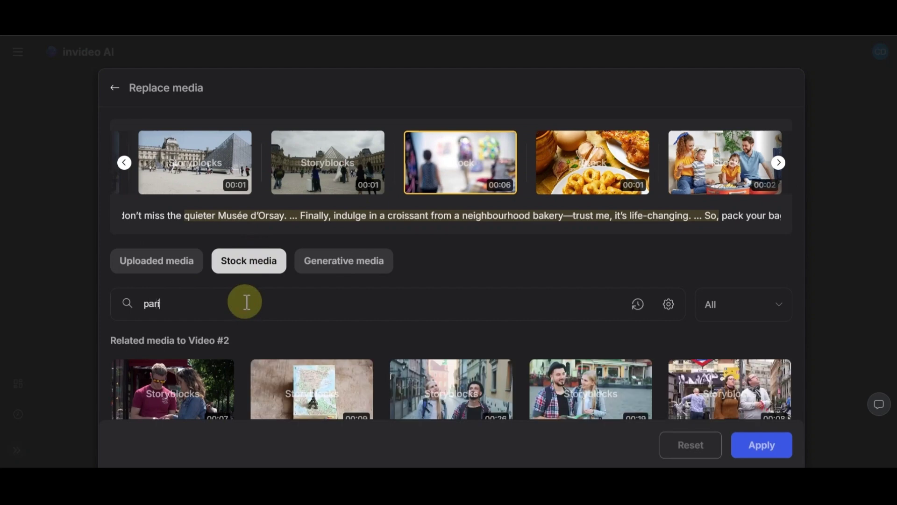
{"action": "type", "text": "s museum"}
{"action": "key", "text": "Return"}
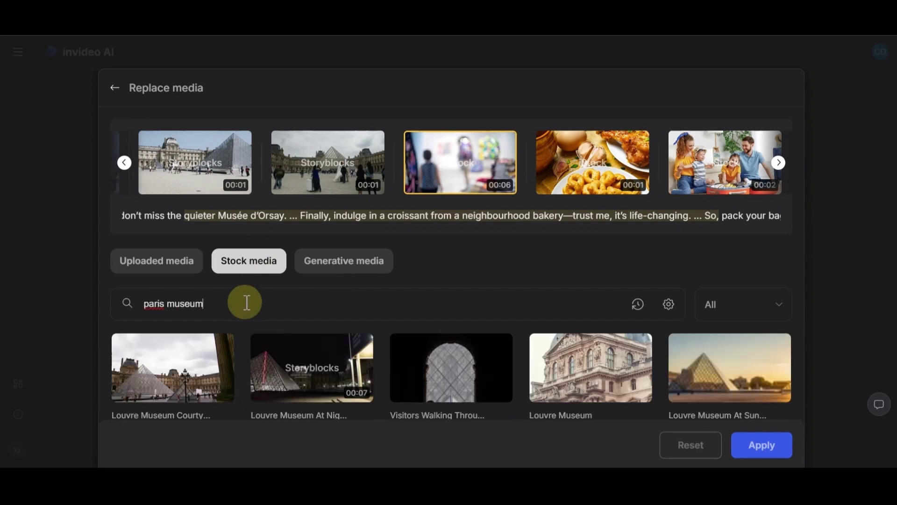
{"action": "left_click", "coordinate": [453, 368]}
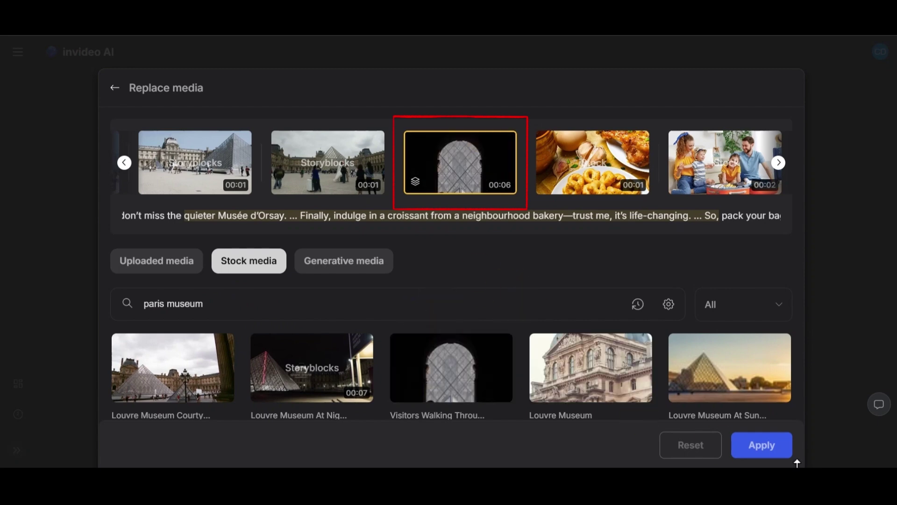
{"action": "left_click", "coordinate": [766, 447]}
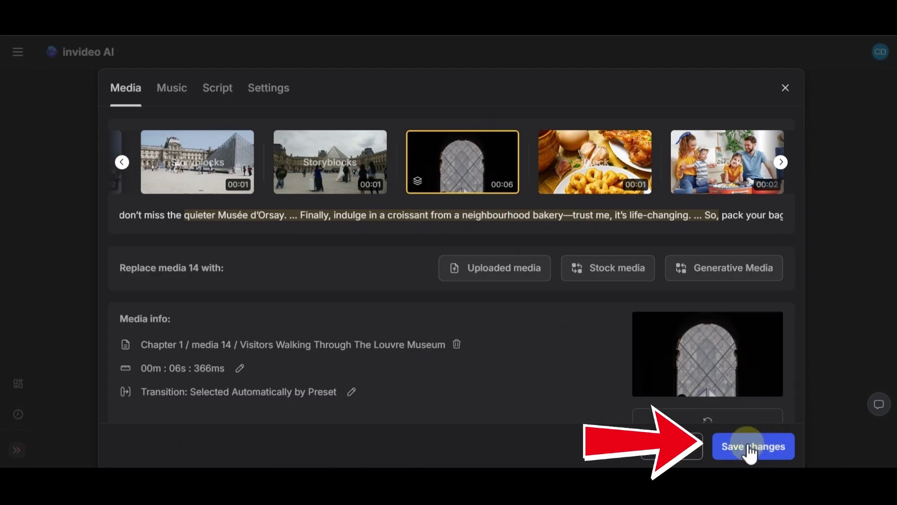
{"action": "left_click", "coordinate": [749, 448]}
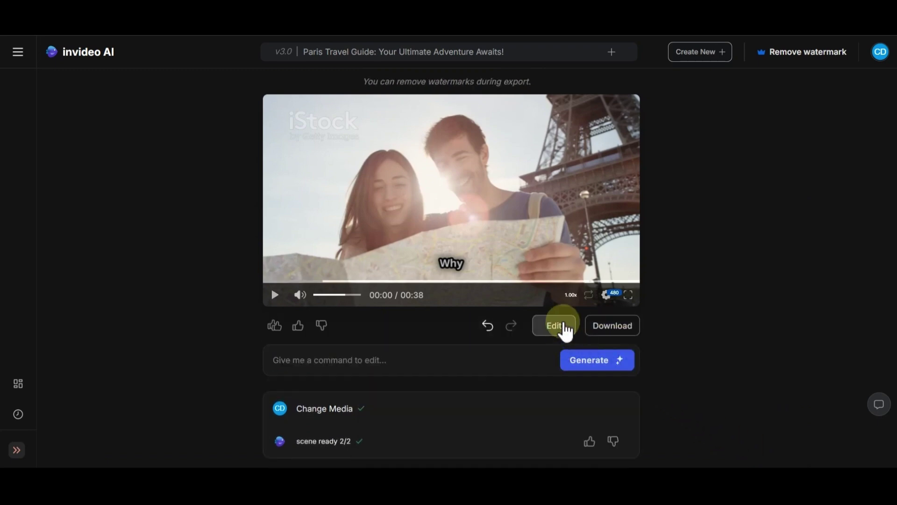
- Open the editor's Music tab and browse stock music to replace the Bravado track
{"action": "left_click", "coordinate": [554, 325]}
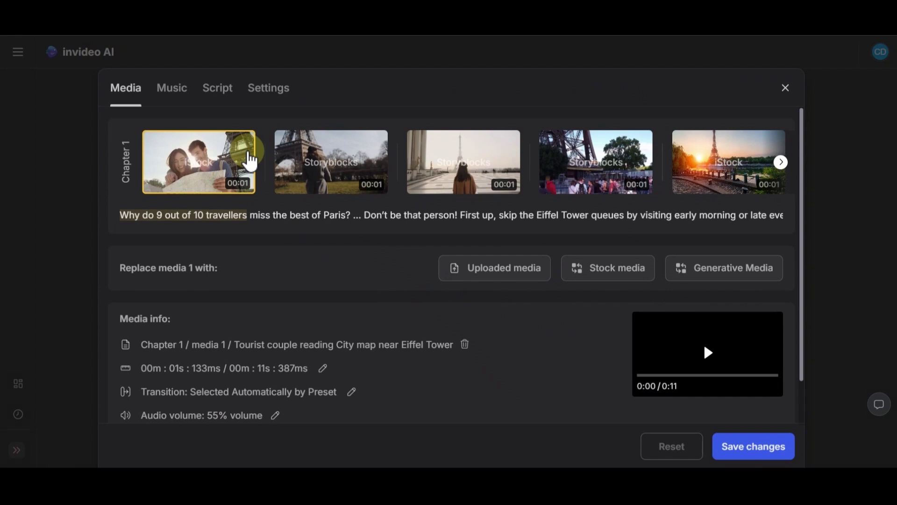
{"action": "left_click", "coordinate": [171, 90]}
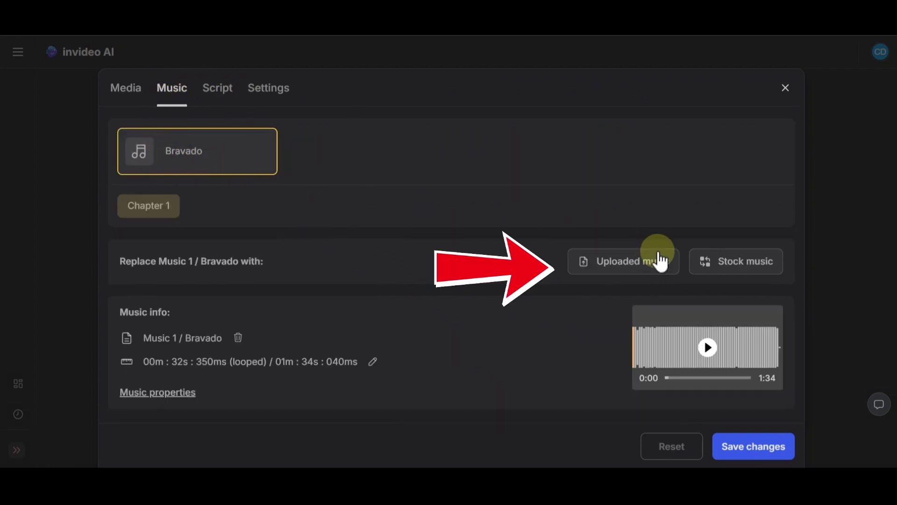
{"action": "left_click", "coordinate": [754, 267]}
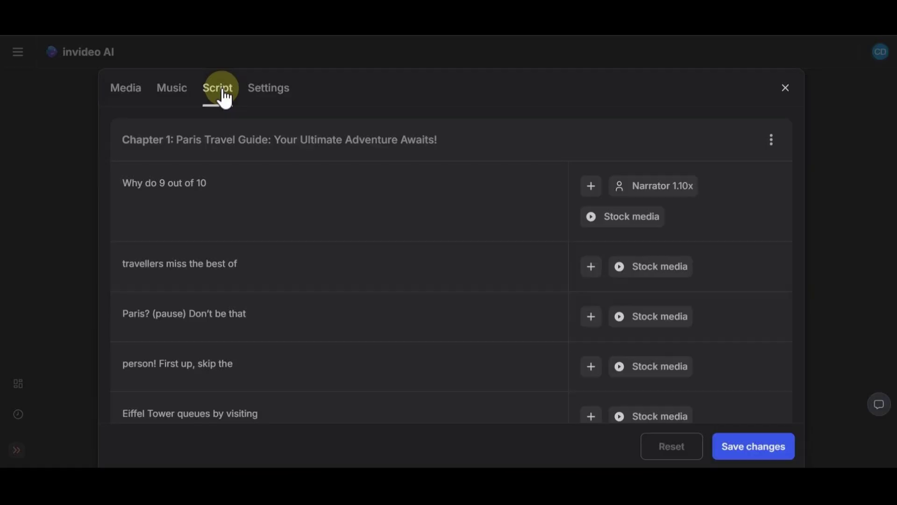
{"action": "scroll", "coordinate": [254, 202], "scroll_direction": "down", "scroll_amount": 1}
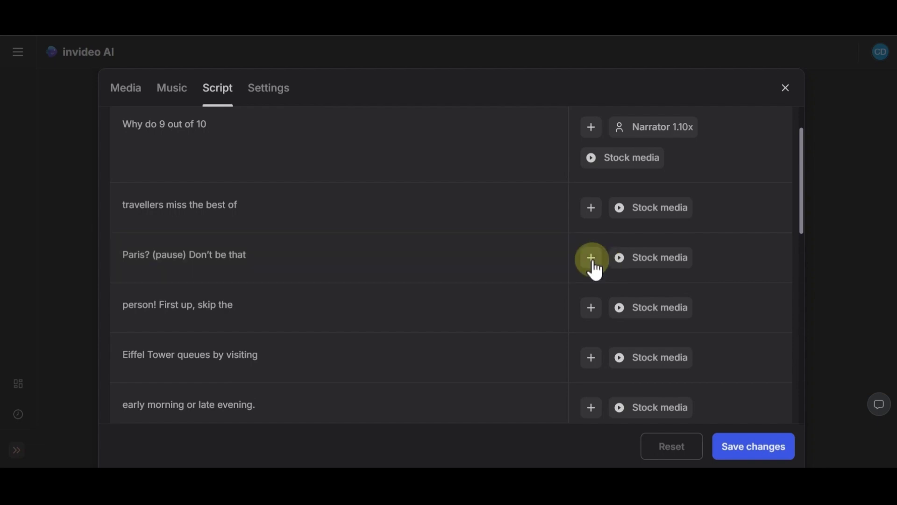
{"action": "scroll", "coordinate": [452, 260], "scroll_direction": "down", "scroll_amount": 4}
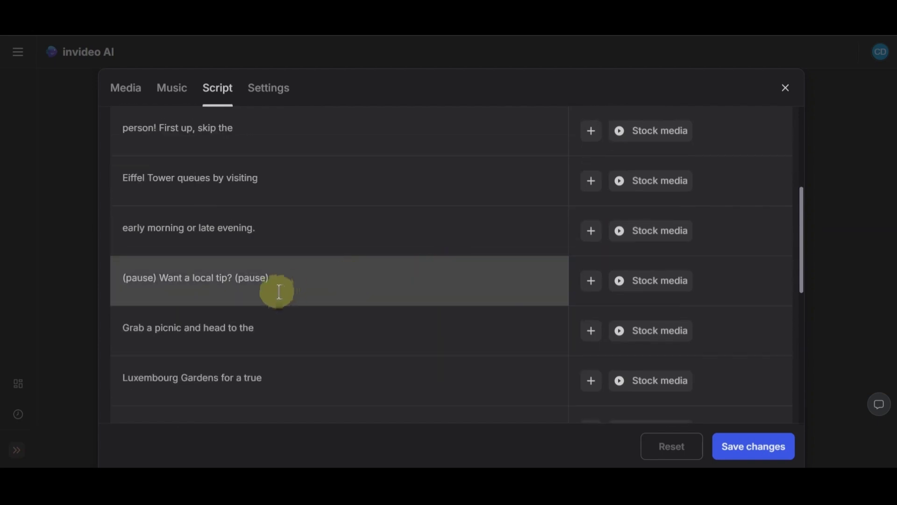
{"action": "double_click", "coordinate": [197, 280]}
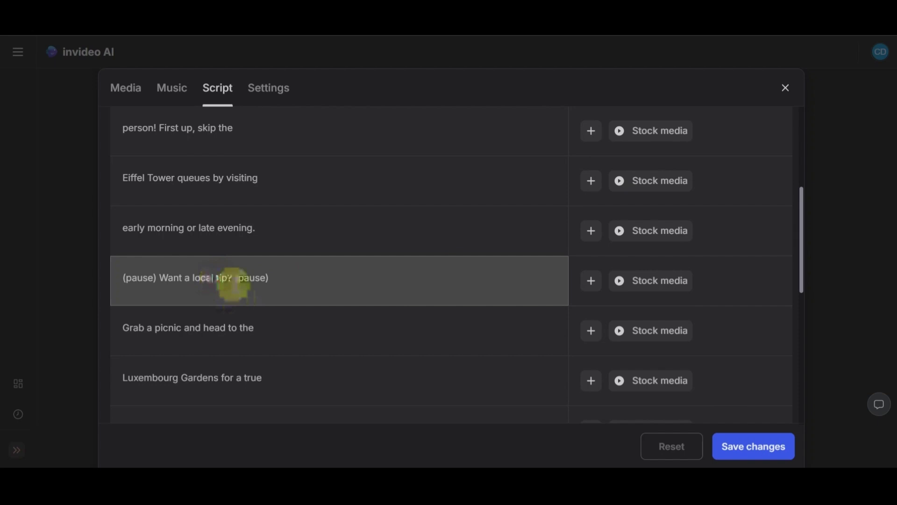
{"action": "left_click", "coordinate": [311, 283]}
- Set the video's Overlay Preset to Light Leaks
{"action": "scroll", "coordinate": [305, 279], "scroll_direction": "down", "scroll_amount": 4}
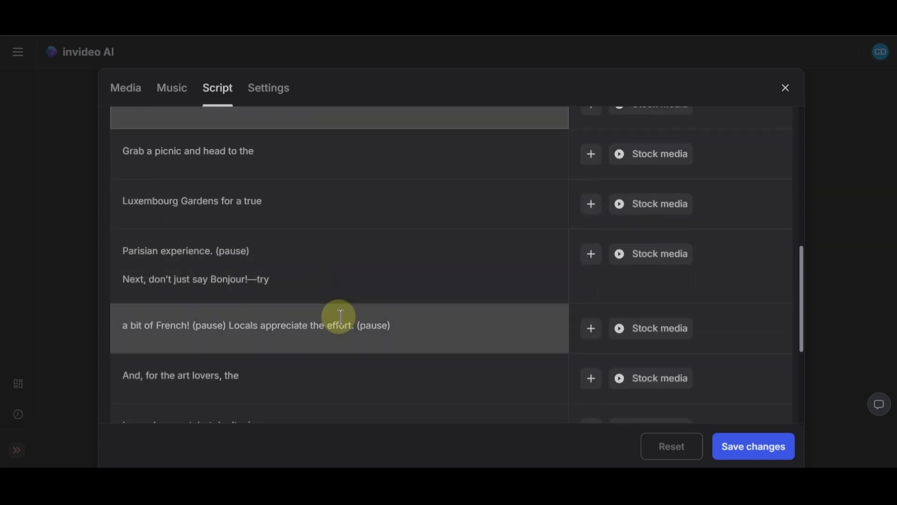
{"action": "scroll", "coordinate": [341, 316], "scroll_direction": "up", "scroll_amount": 9}
{"action": "left_click", "coordinate": [269, 91]}
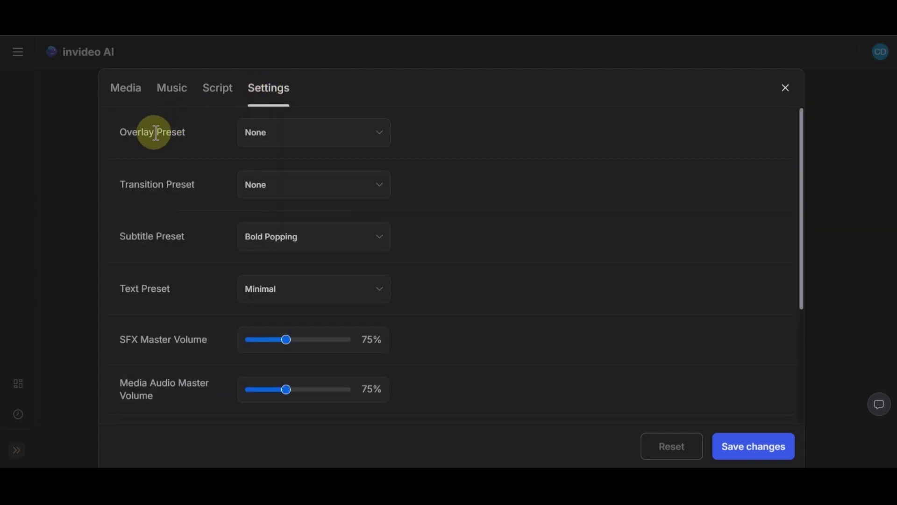
{"action": "left_click", "coordinate": [323, 131]}
{"action": "left_click", "coordinate": [280, 187]}
- Keep transitions at None, review the subtitle presets, and save the settings changes
{"action": "left_click", "coordinate": [317, 185]}
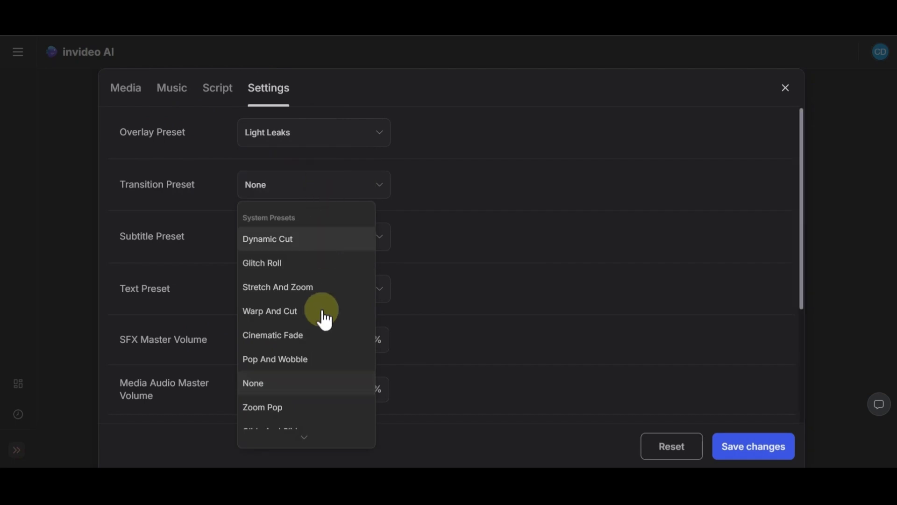
{"action": "scroll", "coordinate": [315, 348], "scroll_direction": "down", "scroll_amount": 2}
{"action": "left_click", "coordinate": [318, 353]}
{"action": "left_click", "coordinate": [326, 236]}
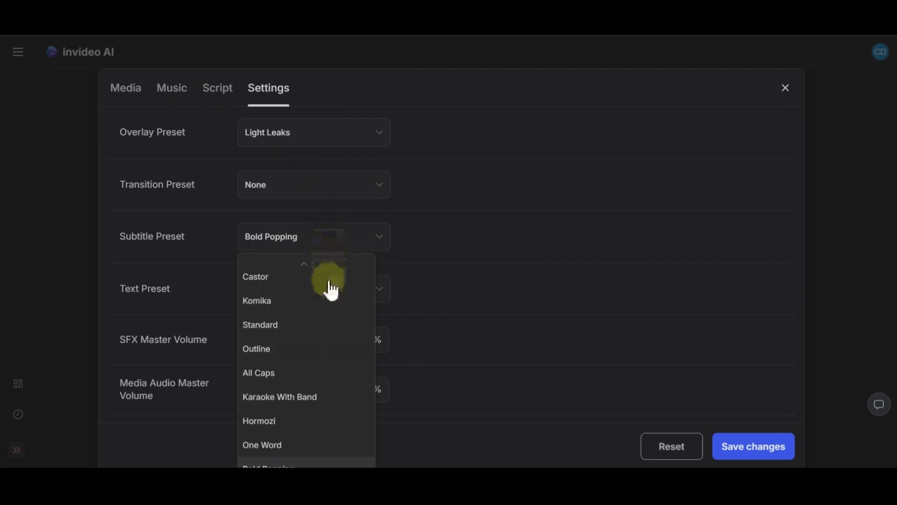
{"action": "scroll", "coordinate": [330, 287], "scroll_direction": "down", "scroll_amount": 2}
{"action": "scroll", "coordinate": [230, 299], "scroll_direction": "down", "scroll_amount": 3}
{"action": "scroll", "coordinate": [231, 301], "scroll_direction": "down", "scroll_amount": 1}
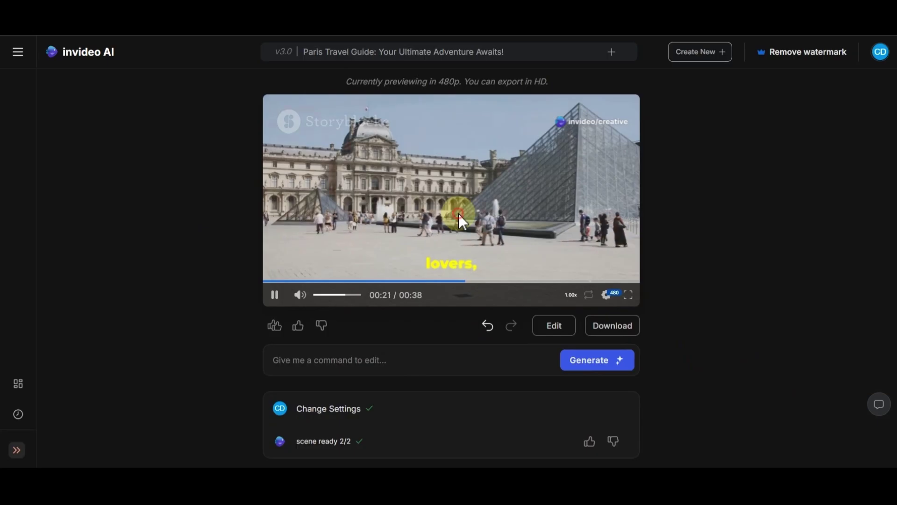
{"action": "left_click", "coordinate": [458, 214]}
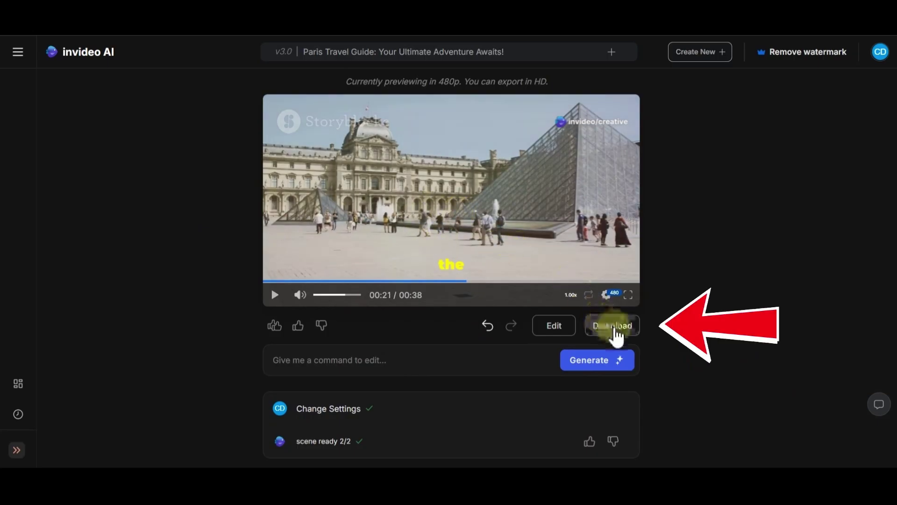
- Download the Paris travel guide video at 1080p resolution
{"action": "left_click", "coordinate": [616, 331]}
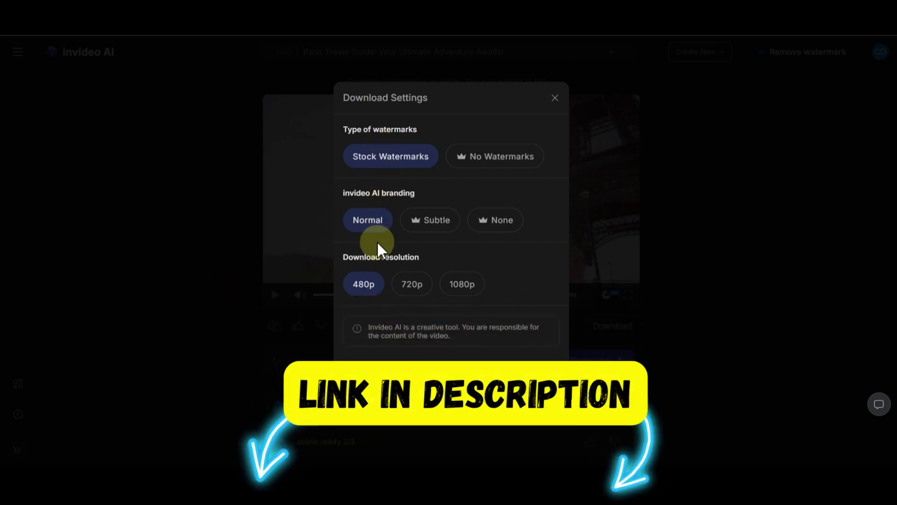
{"action": "left_click", "coordinate": [465, 285]}
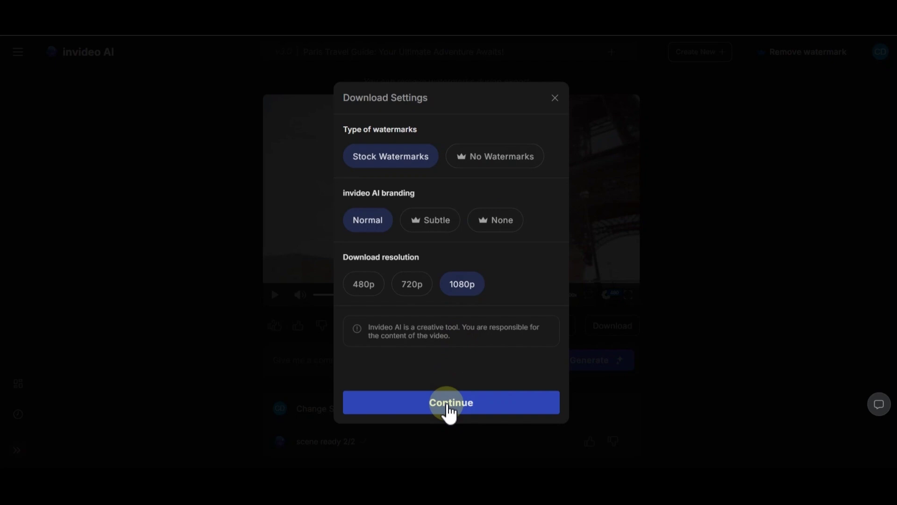
{"action": "left_click", "coordinate": [447, 403]}
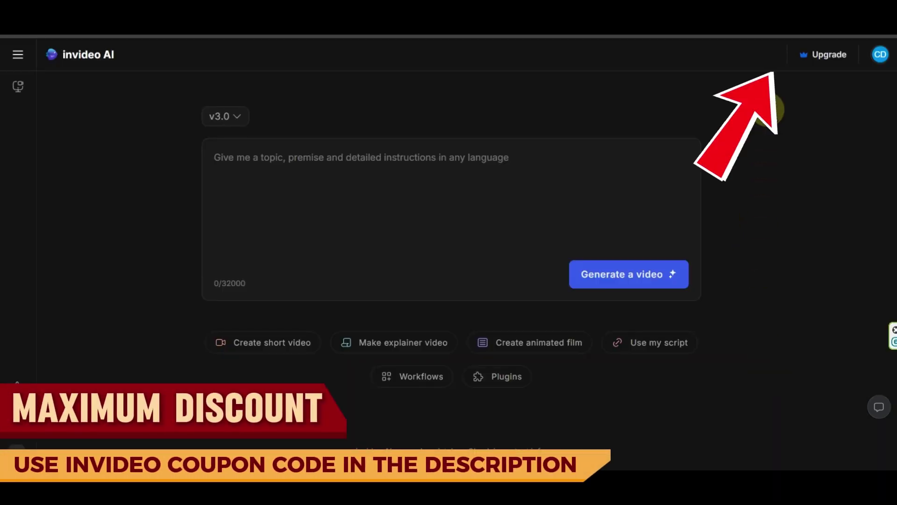
- Open the pricing plans, compare monthly billing, and settle on yearly billing with 20% off
{"action": "left_click", "coordinate": [813, 61]}
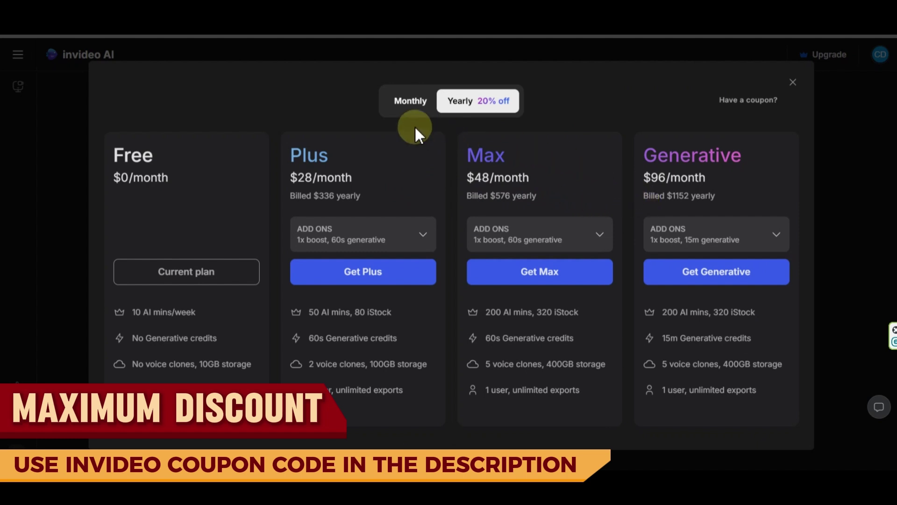
{"action": "left_click", "coordinate": [401, 115]}
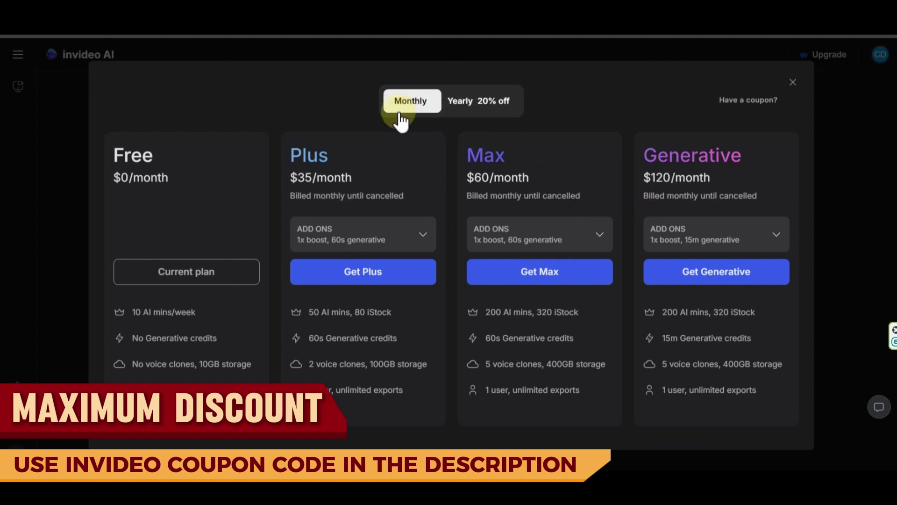
{"action": "left_click", "coordinate": [478, 117]}
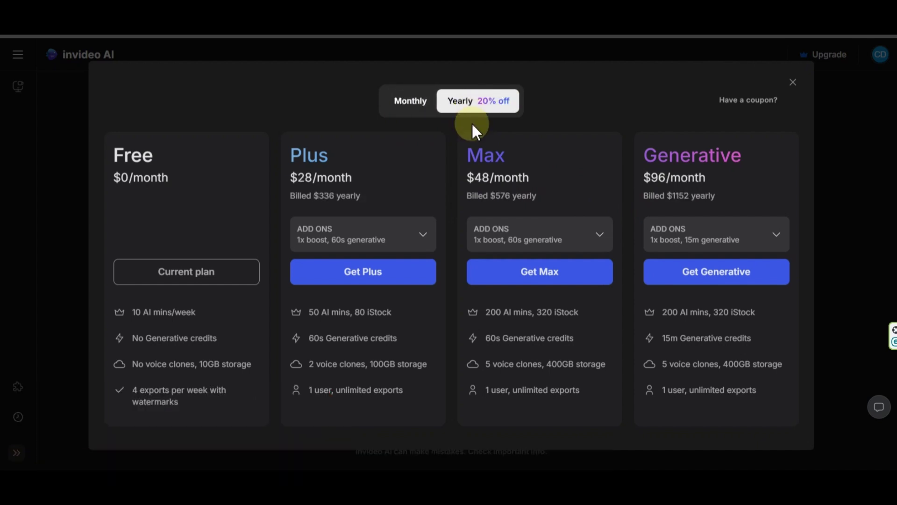
- Paste and apply the coupon code to the yearly plans, adding 50 AI mins
{"action": "left_click", "coordinate": [748, 100]}
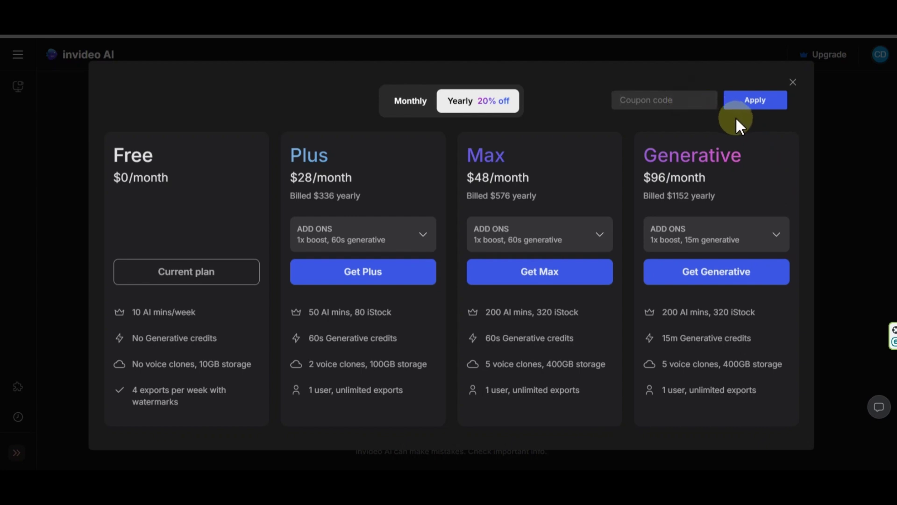
{"action": "key", "text": "ctrl+v"}
{"action": "left_click", "coordinate": [752, 105]}
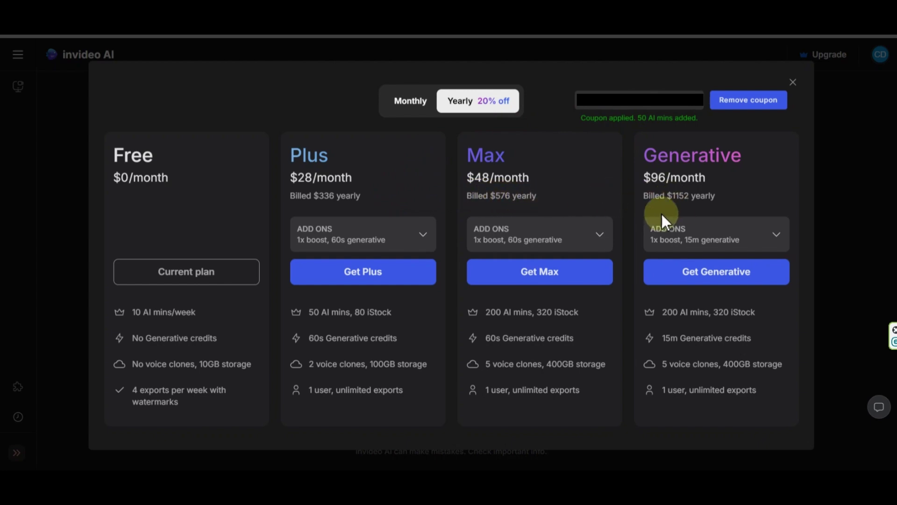
- Start the Max plan checkout, which totals US$576.00 per year
{"action": "left_click", "coordinate": [570, 281]}
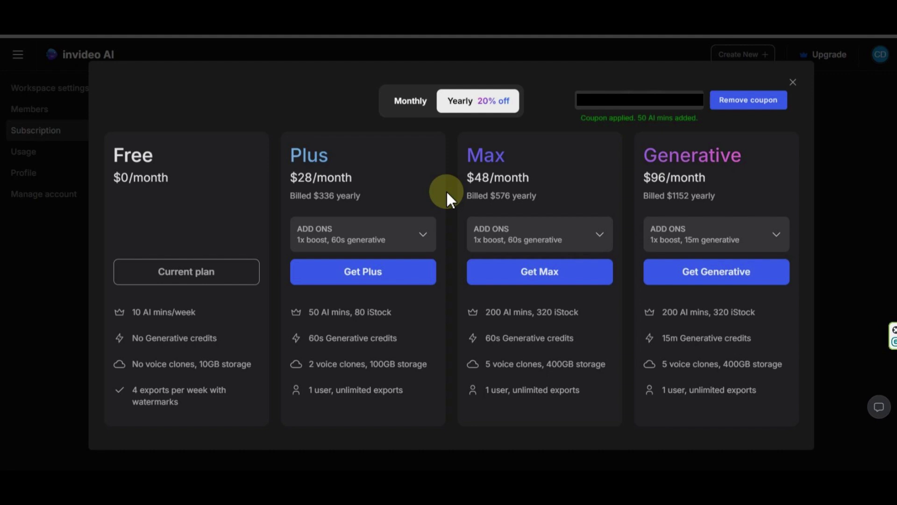
- Try Plus generative credits at 180s and 0s, then leave them at 60s for $28/month
{"action": "left_click", "coordinate": [415, 244]}
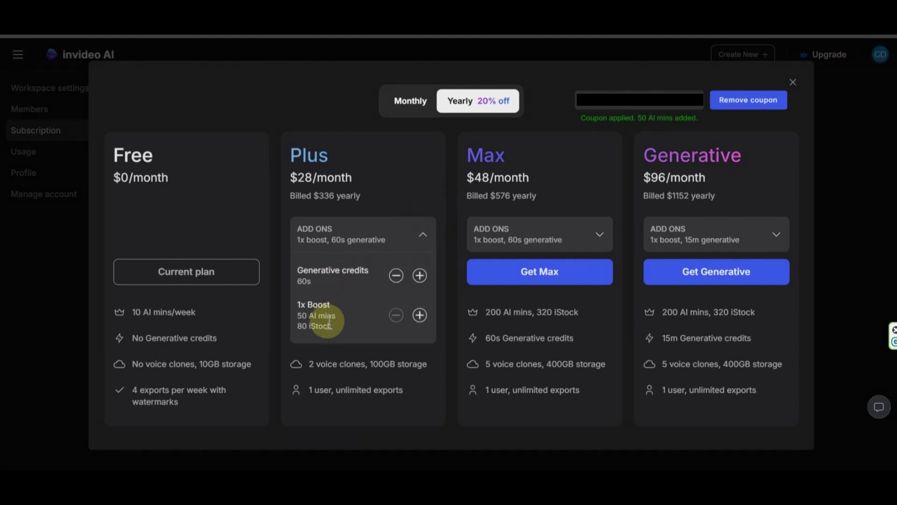
{"action": "left_click", "coordinate": [419, 275]}
{"action": "left_click", "coordinate": [420, 275]}
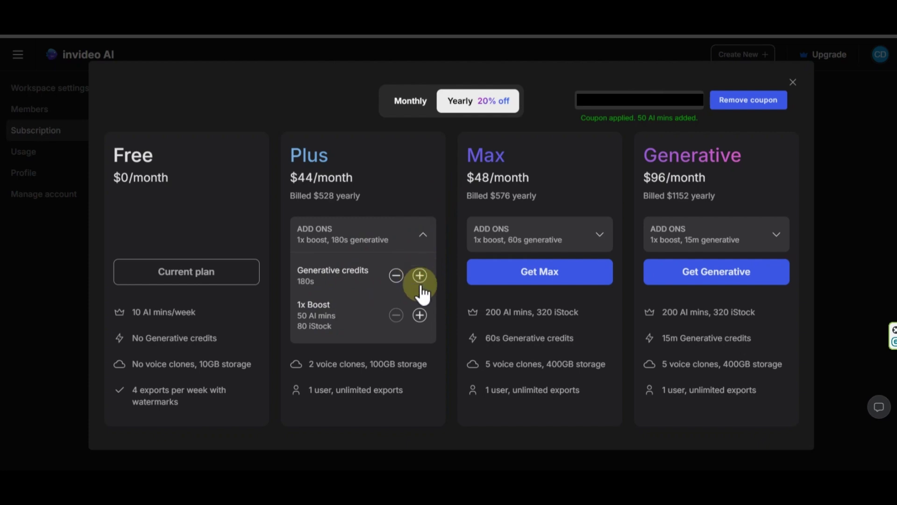
{"action": "left_click", "coordinate": [397, 277]}
{"action": "left_click", "coordinate": [397, 277]}
{"action": "left_click", "coordinate": [397, 276]}
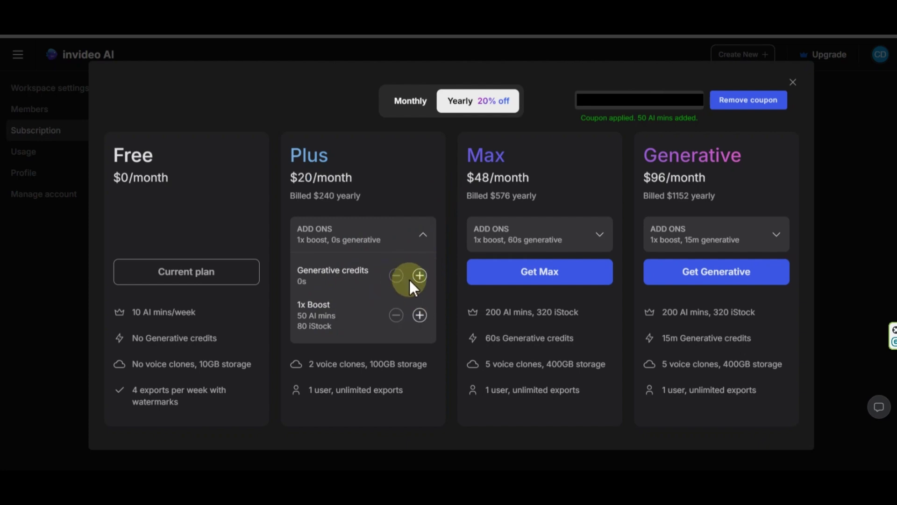
{"action": "left_click", "coordinate": [420, 275]}
{"action": "left_click", "coordinate": [443, 205]}
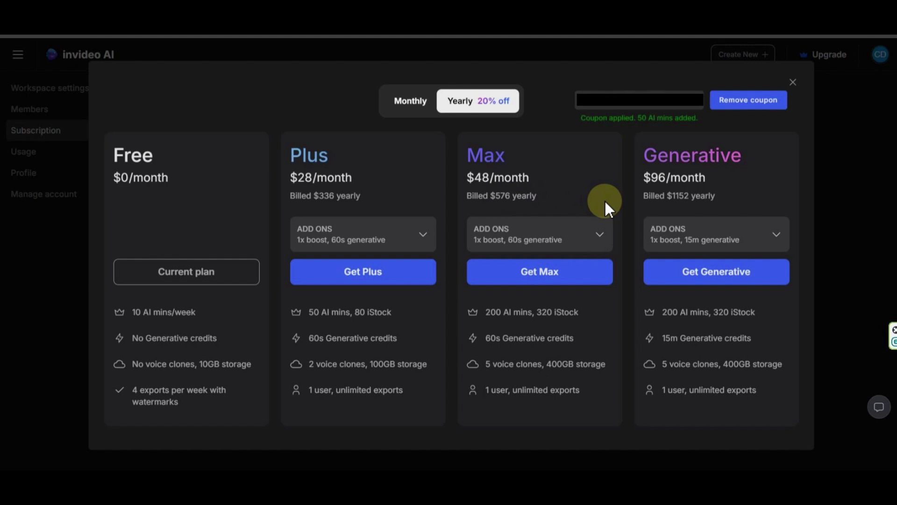
- Try extra credits and a second boost on Max, revert to $48/month, then expand Generative's add-ons
{"action": "left_click", "coordinate": [599, 233]}
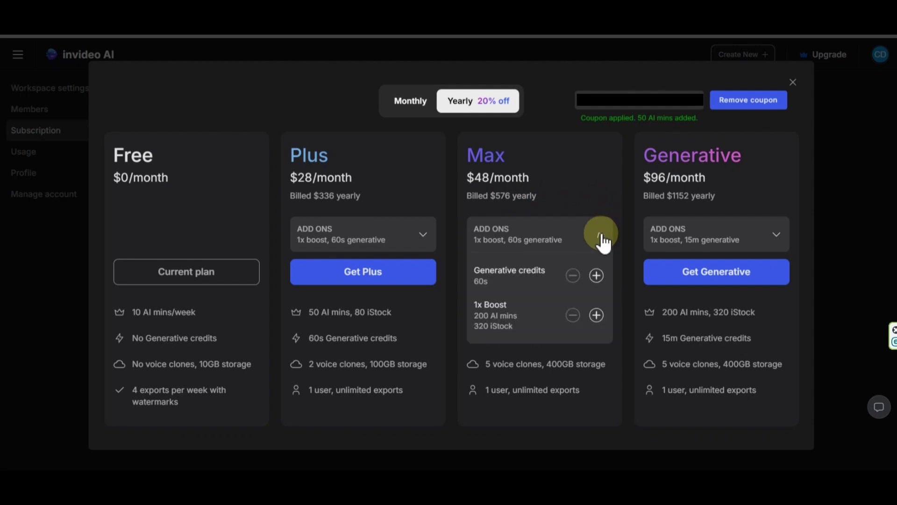
{"action": "left_click", "coordinate": [596, 276]}
{"action": "left_click", "coordinate": [596, 315]}
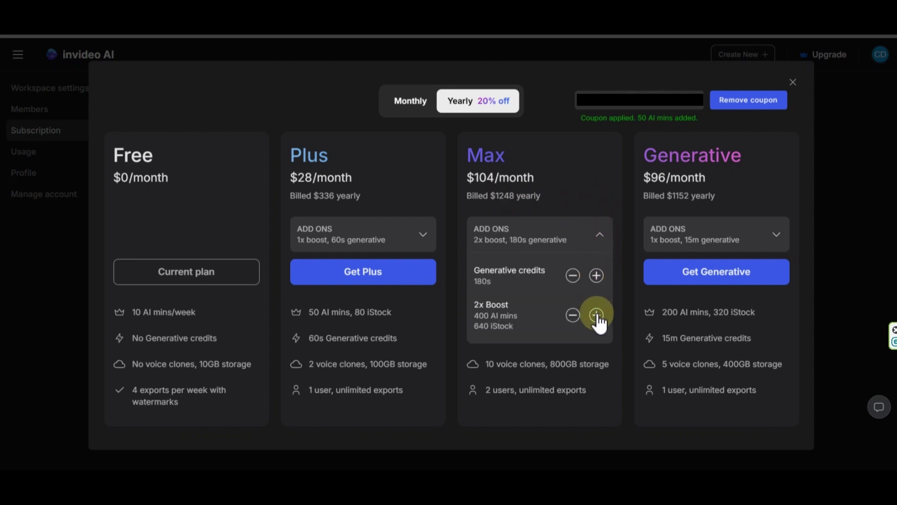
{"action": "left_click", "coordinate": [572, 315]}
{"action": "left_click", "coordinate": [573, 276]}
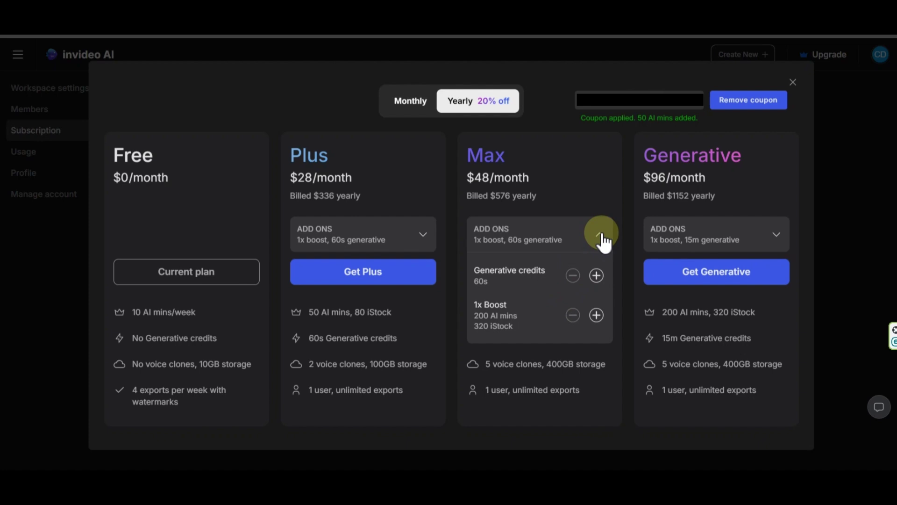
{"action": "left_click", "coordinate": [599, 234]}
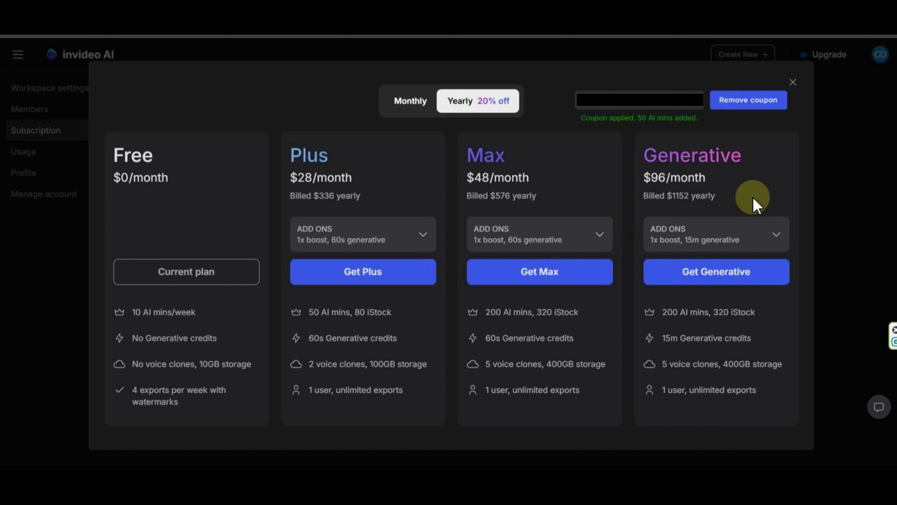
{"action": "left_click", "coordinate": [777, 234]}
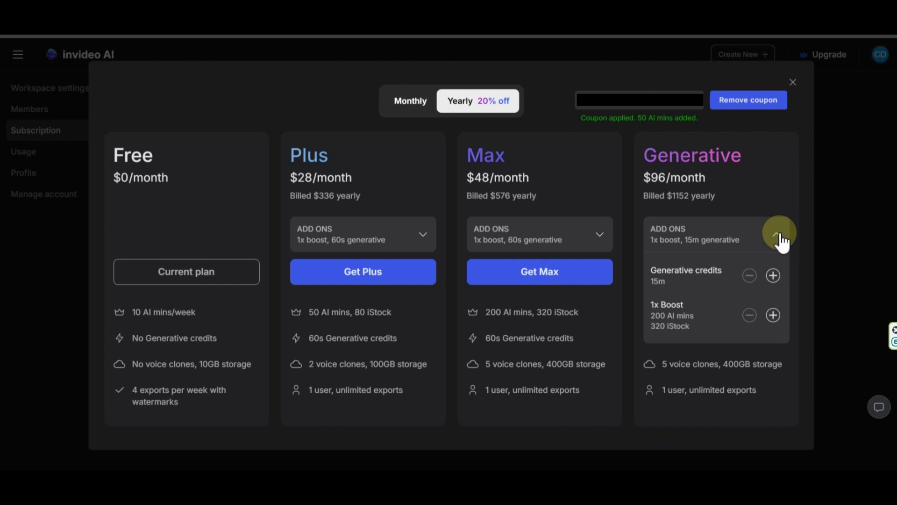
- Collapse the Generative add-ons and page through the Top picks and faceless video template rows
{"action": "left_click", "coordinate": [778, 236]}
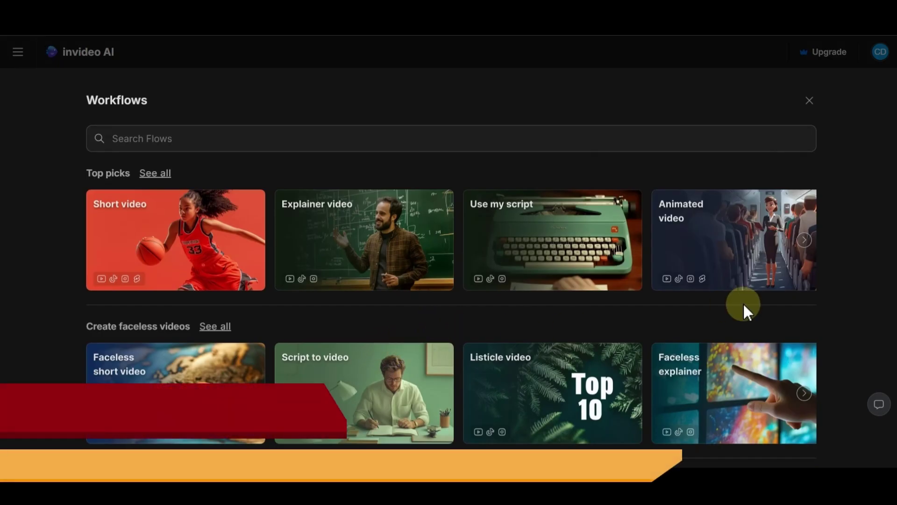
{"action": "left_click", "coordinate": [804, 241]}
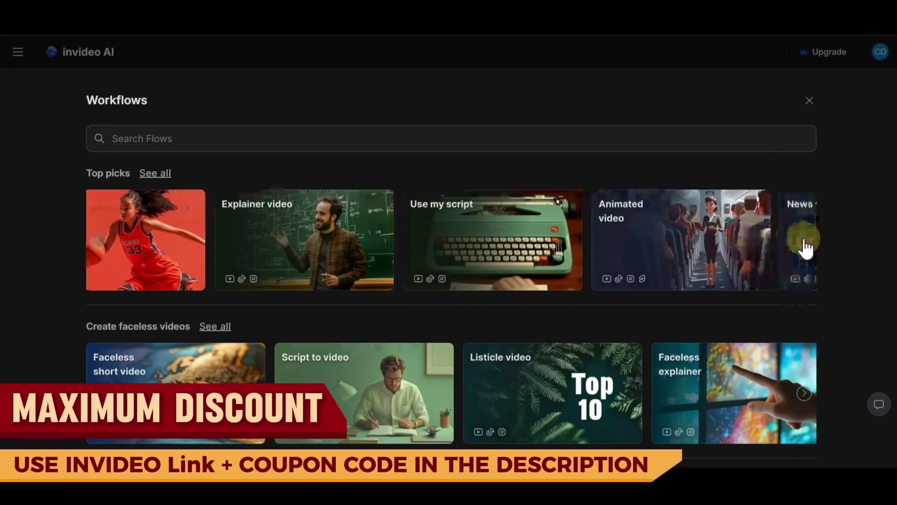
{"action": "scroll", "coordinate": [797, 266], "scroll_direction": "down", "scroll_amount": 3}
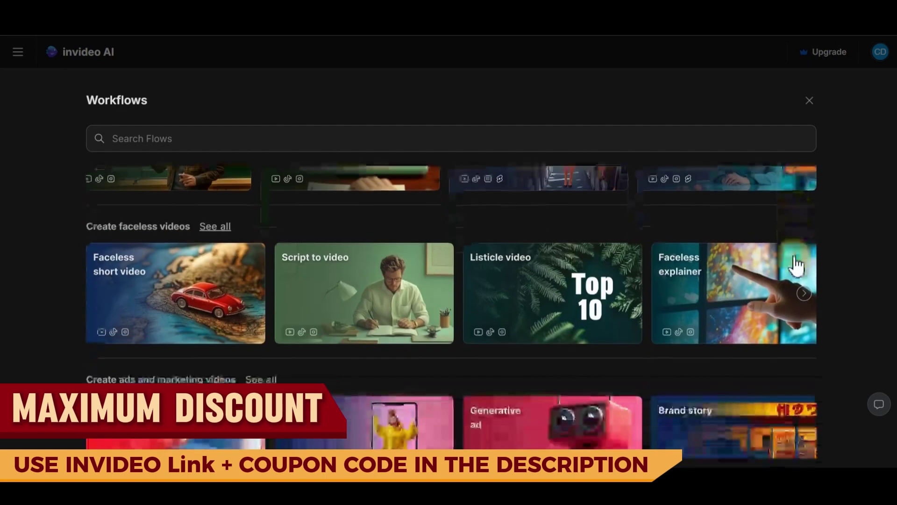
{"action": "left_click", "coordinate": [804, 275]}
{"action": "left_click", "coordinate": [804, 276]}
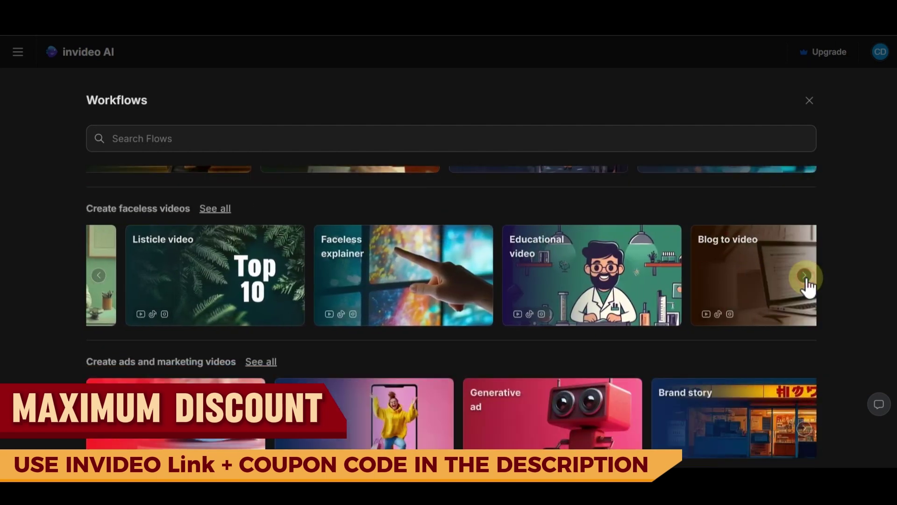
{"action": "left_click", "coordinate": [804, 275]}
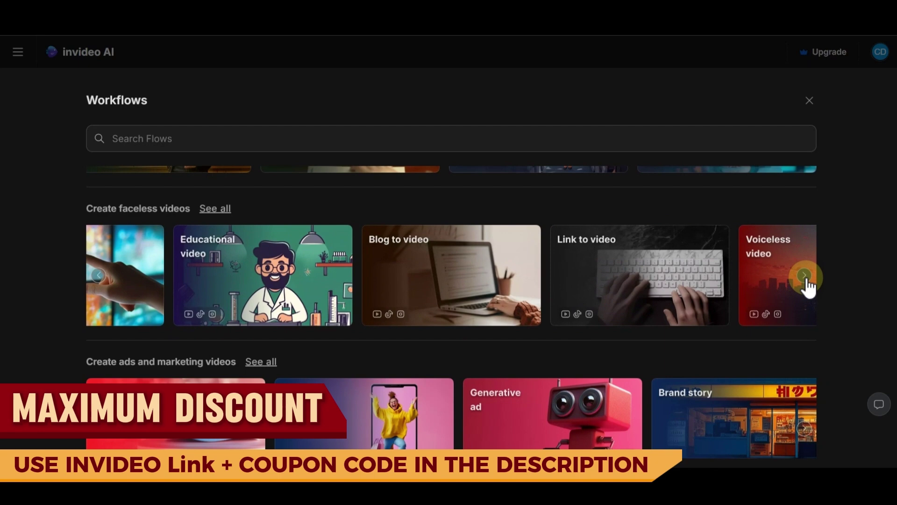
{"action": "left_click", "coordinate": [804, 276]}
- Browse more templates in the ads and marketing, animated styles, and generative film rows
{"action": "scroll", "coordinate": [805, 285], "scroll_direction": "down", "scroll_amount": 4}
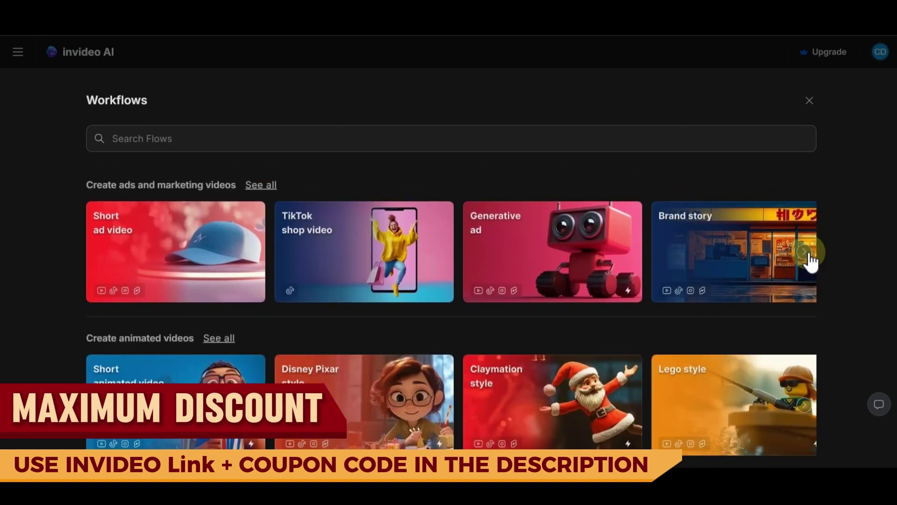
{"action": "left_click", "coordinate": [808, 262]}
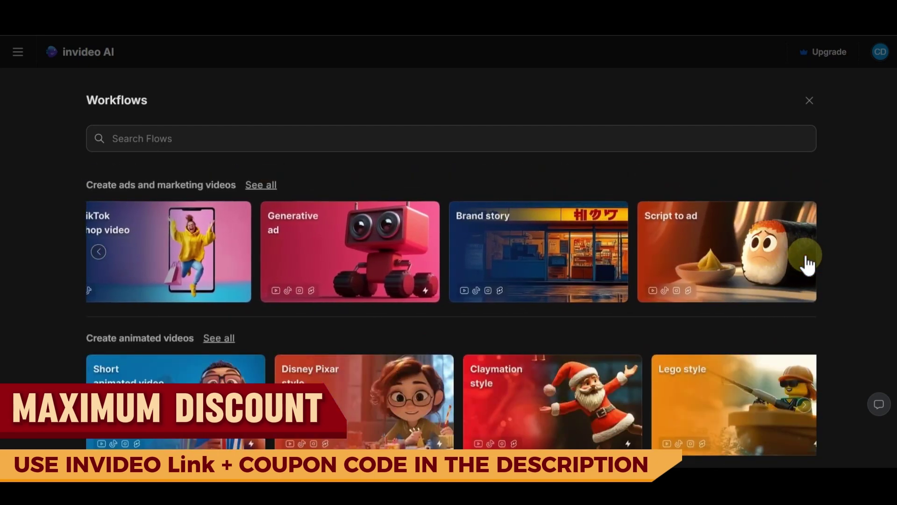
{"action": "scroll", "coordinate": [799, 280], "scroll_direction": "down", "scroll_amount": 3}
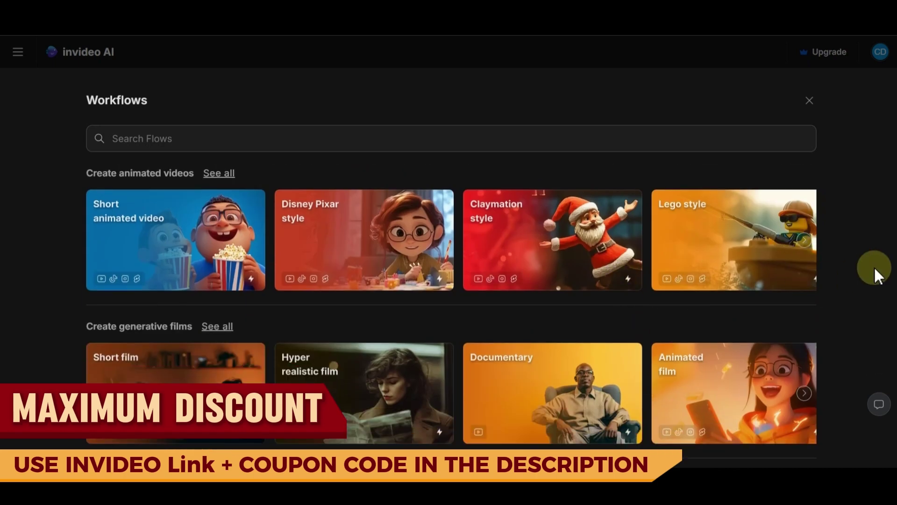
{"action": "left_click", "coordinate": [807, 247]}
{"action": "left_click", "coordinate": [807, 248]}
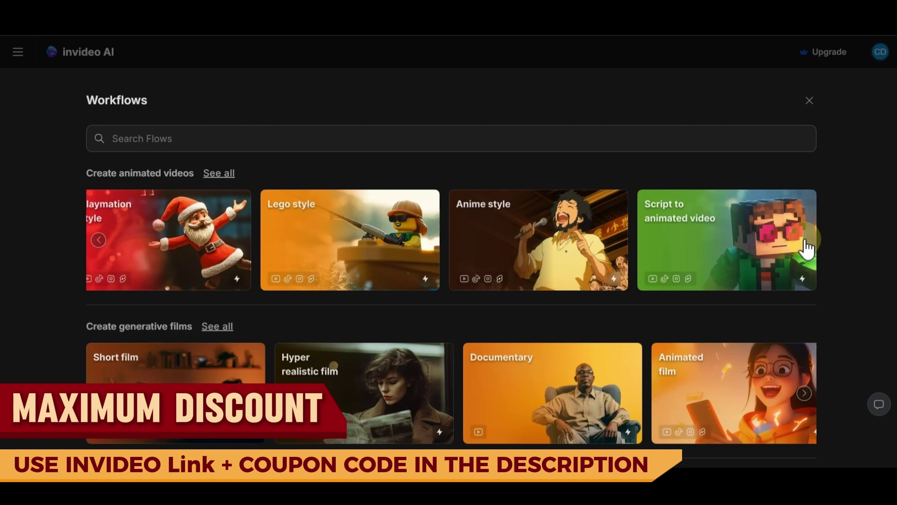
{"action": "left_click", "coordinate": [804, 392]}
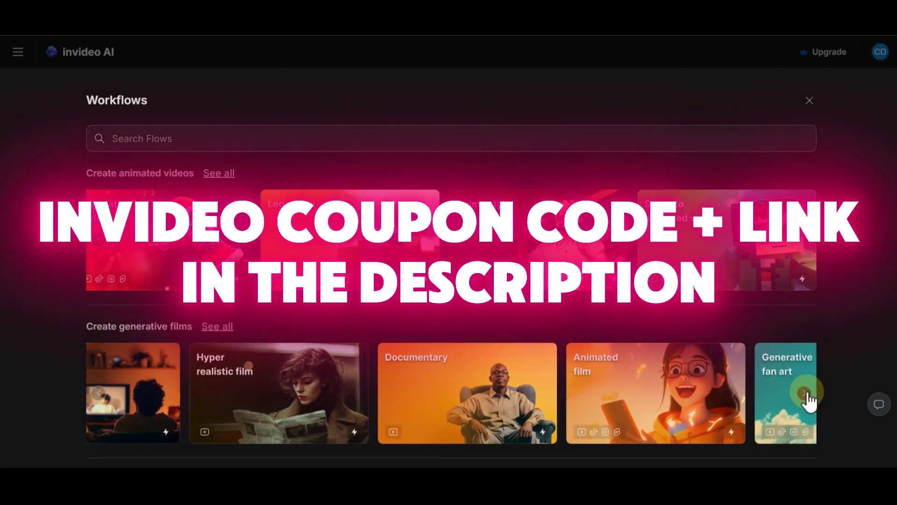
{"action": "left_click", "coordinate": [805, 393]}
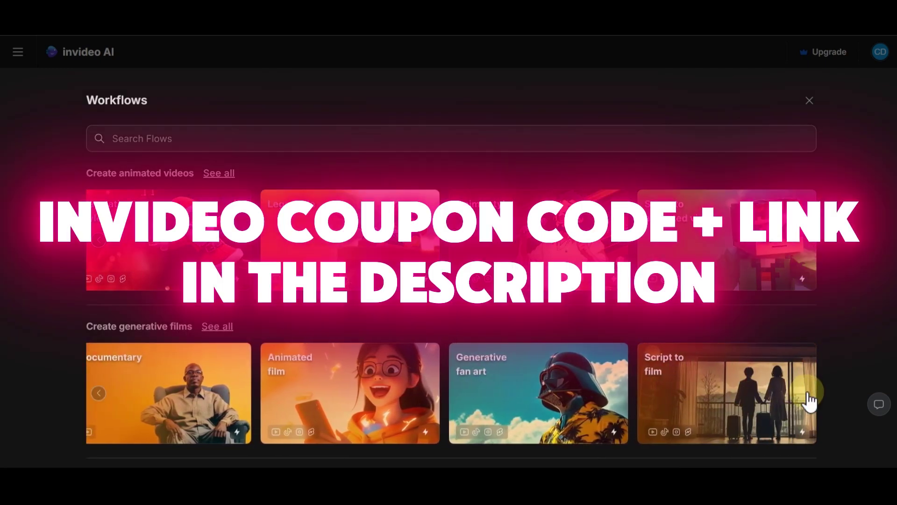